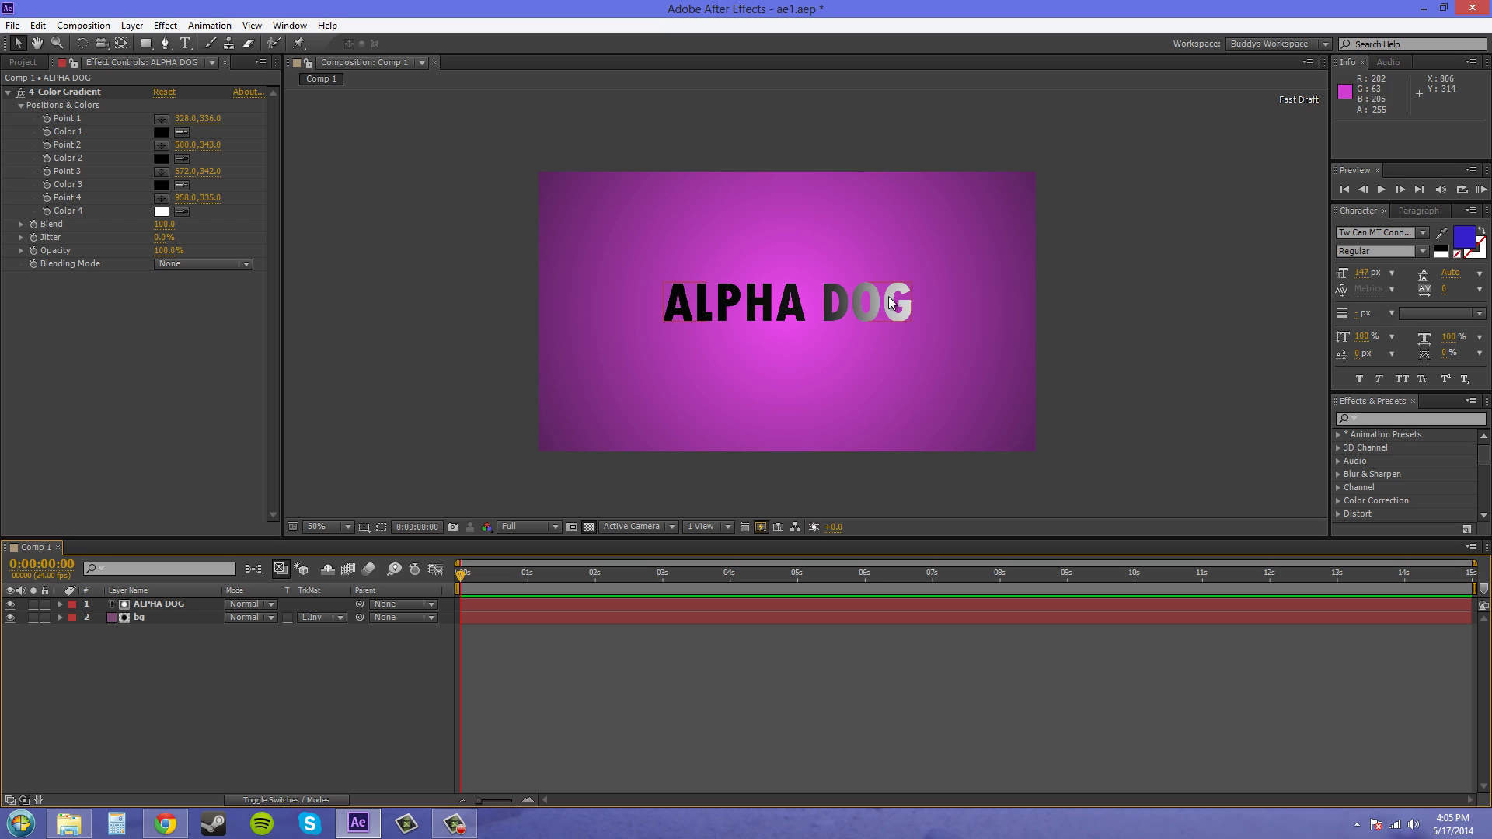
- Hide the ALPHA DOG text layer and set the bg layer's track matte to Alpha Matte "ALPHA DOG"
{"action": "left_click", "coordinate": [839, 320]}
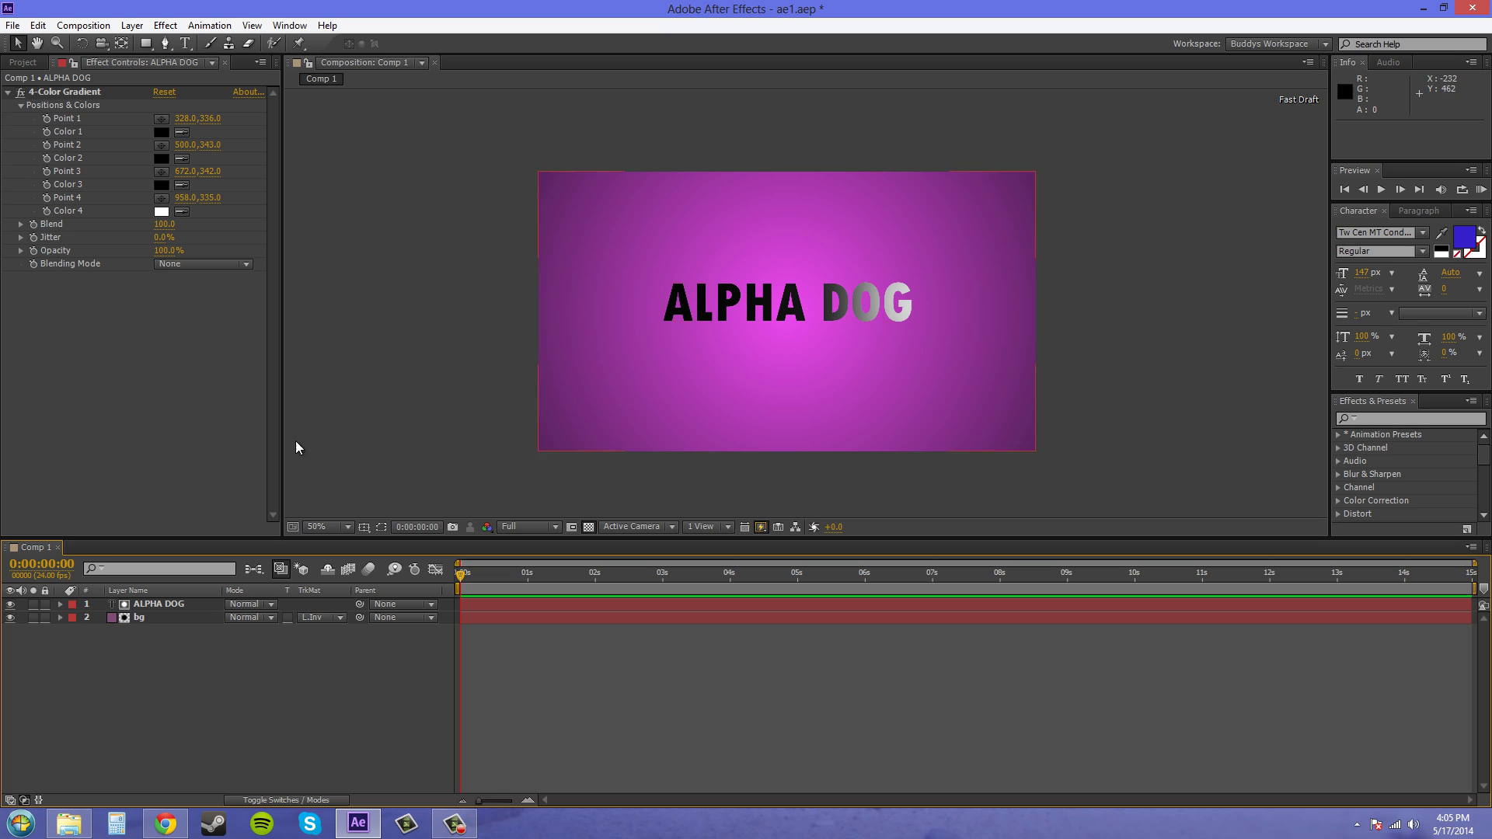
{"action": "left_click", "coordinate": [10, 603]}
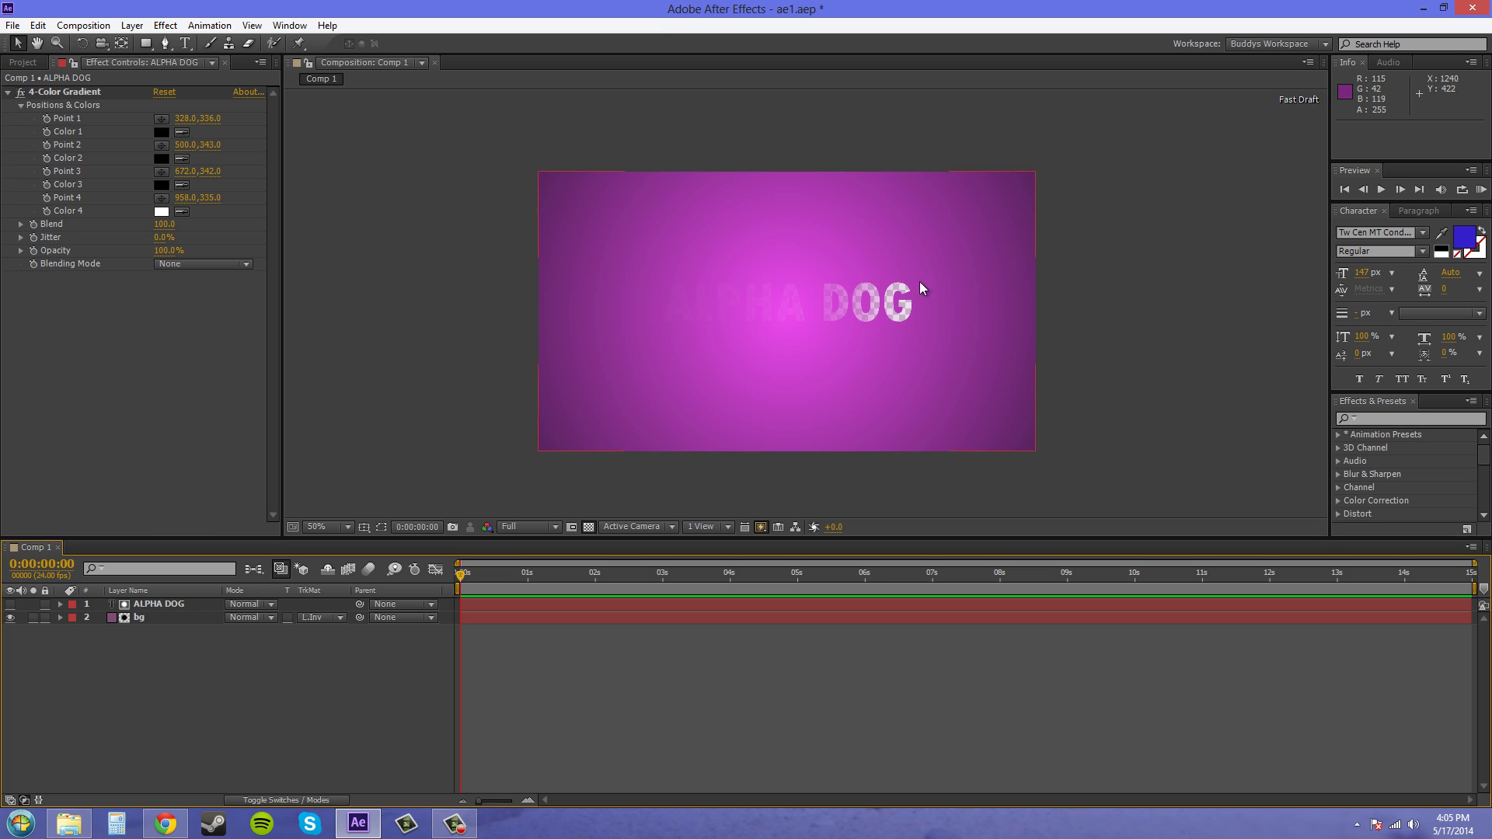
{"action": "left_click", "coordinate": [319, 618]}
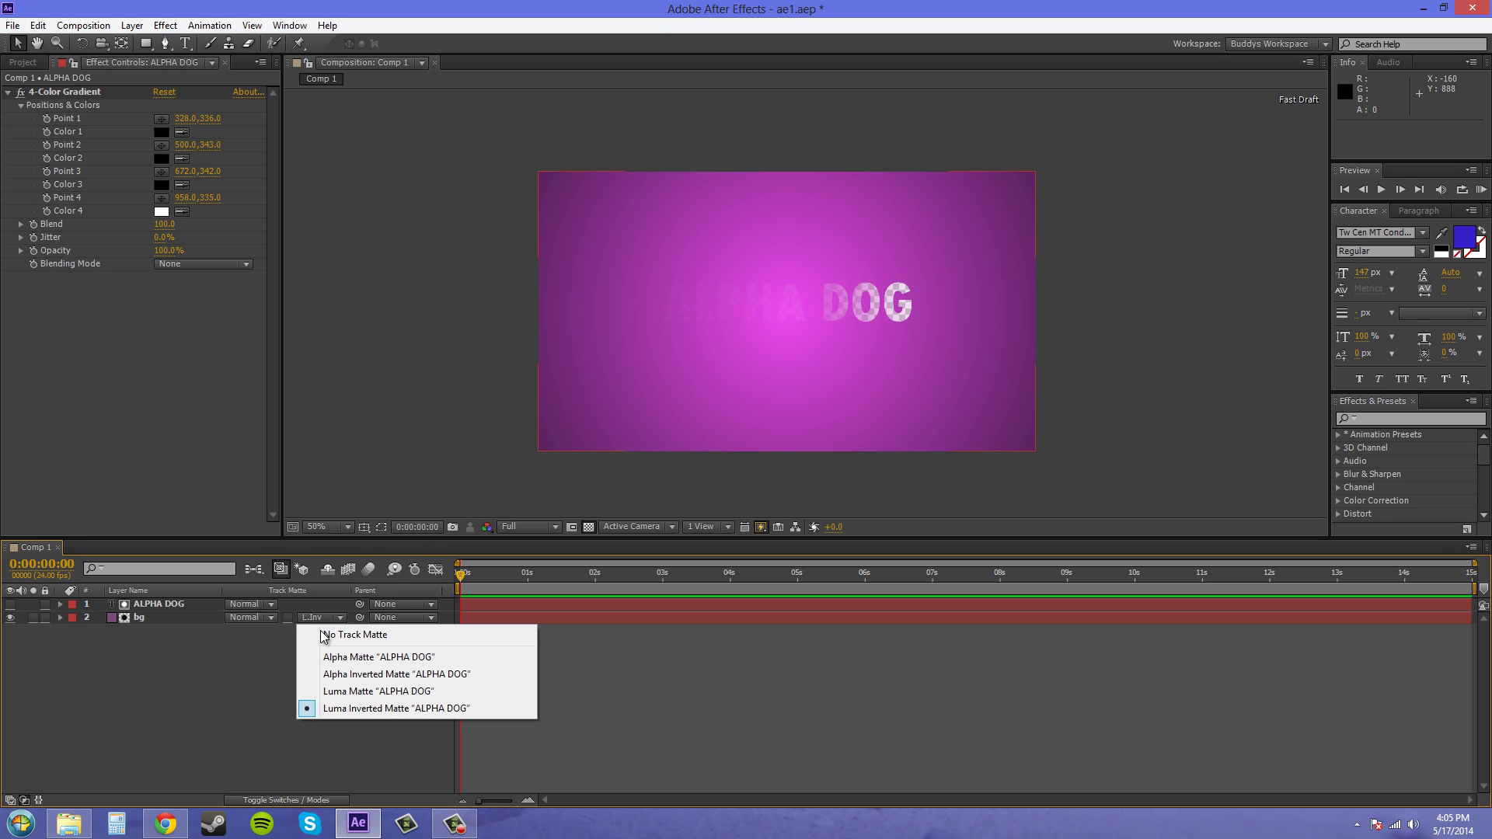
{"action": "left_click", "coordinate": [358, 659]}
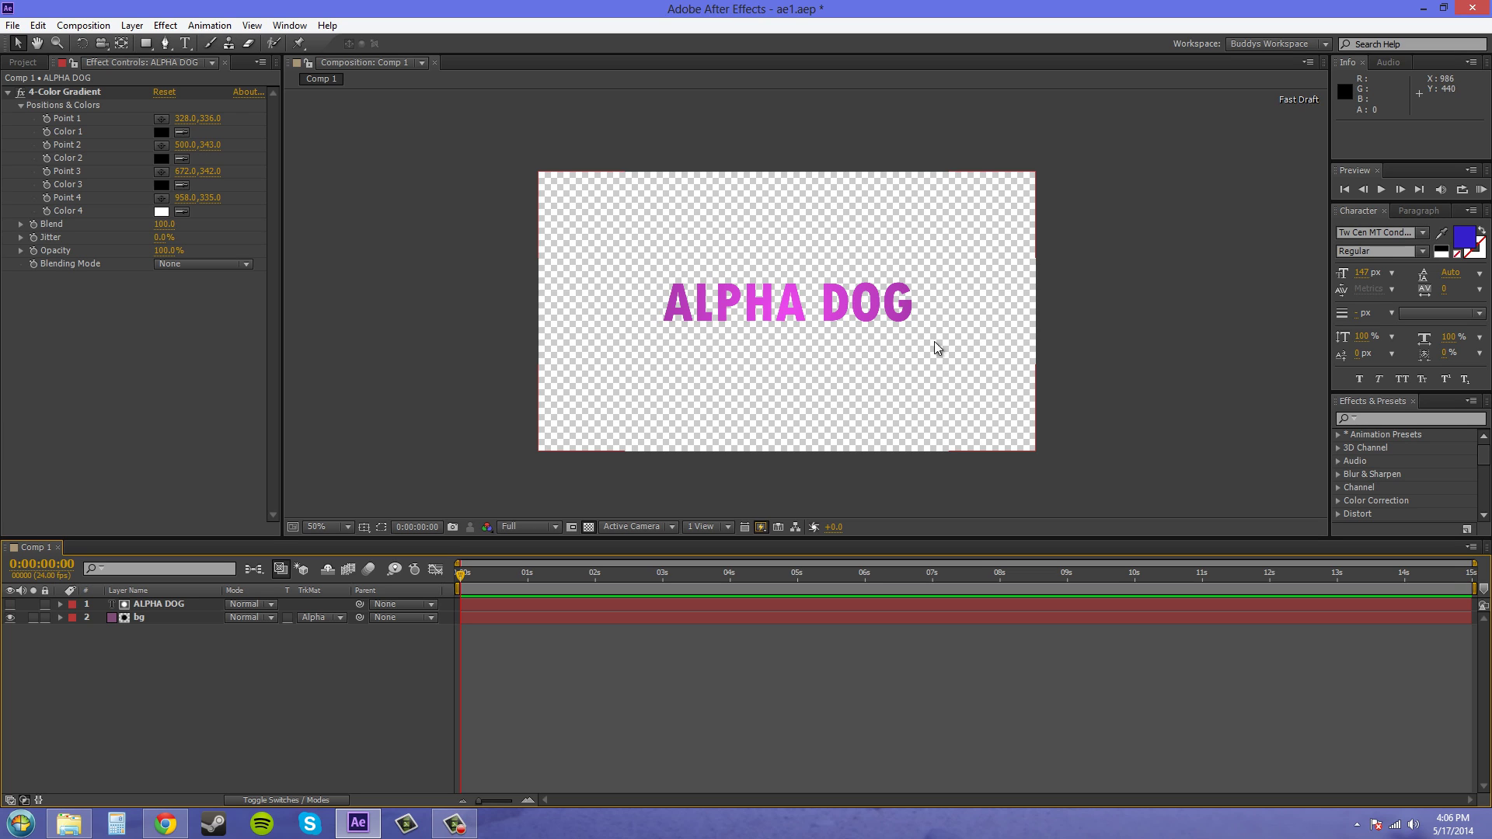
{"action": "key", "text": "F10"}
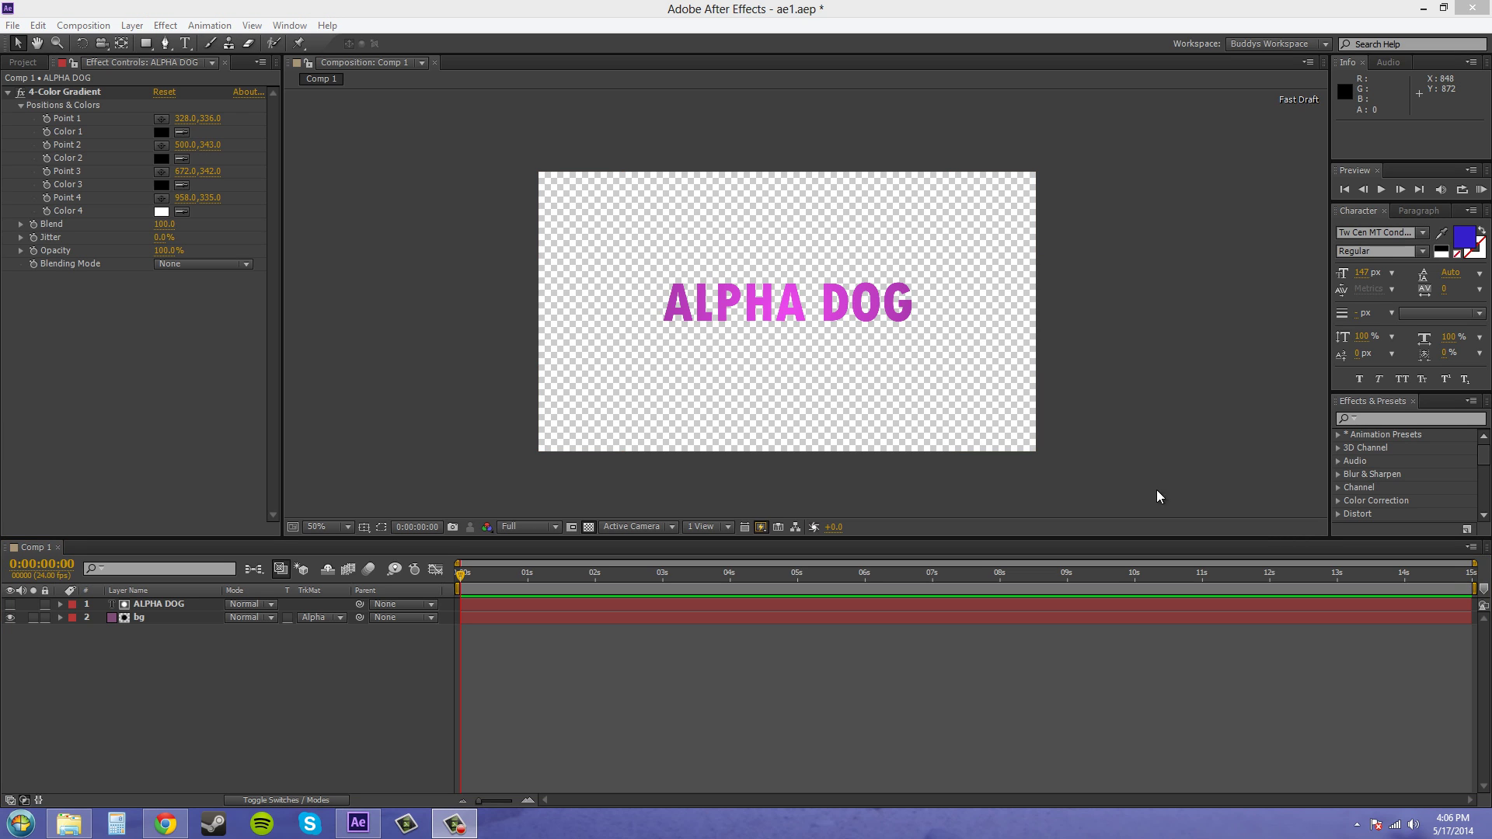
- Remove the track matte from the bg layer and leave the ALPHA DOG text layer hidden
{"action": "left_click", "coordinate": [10, 603]}
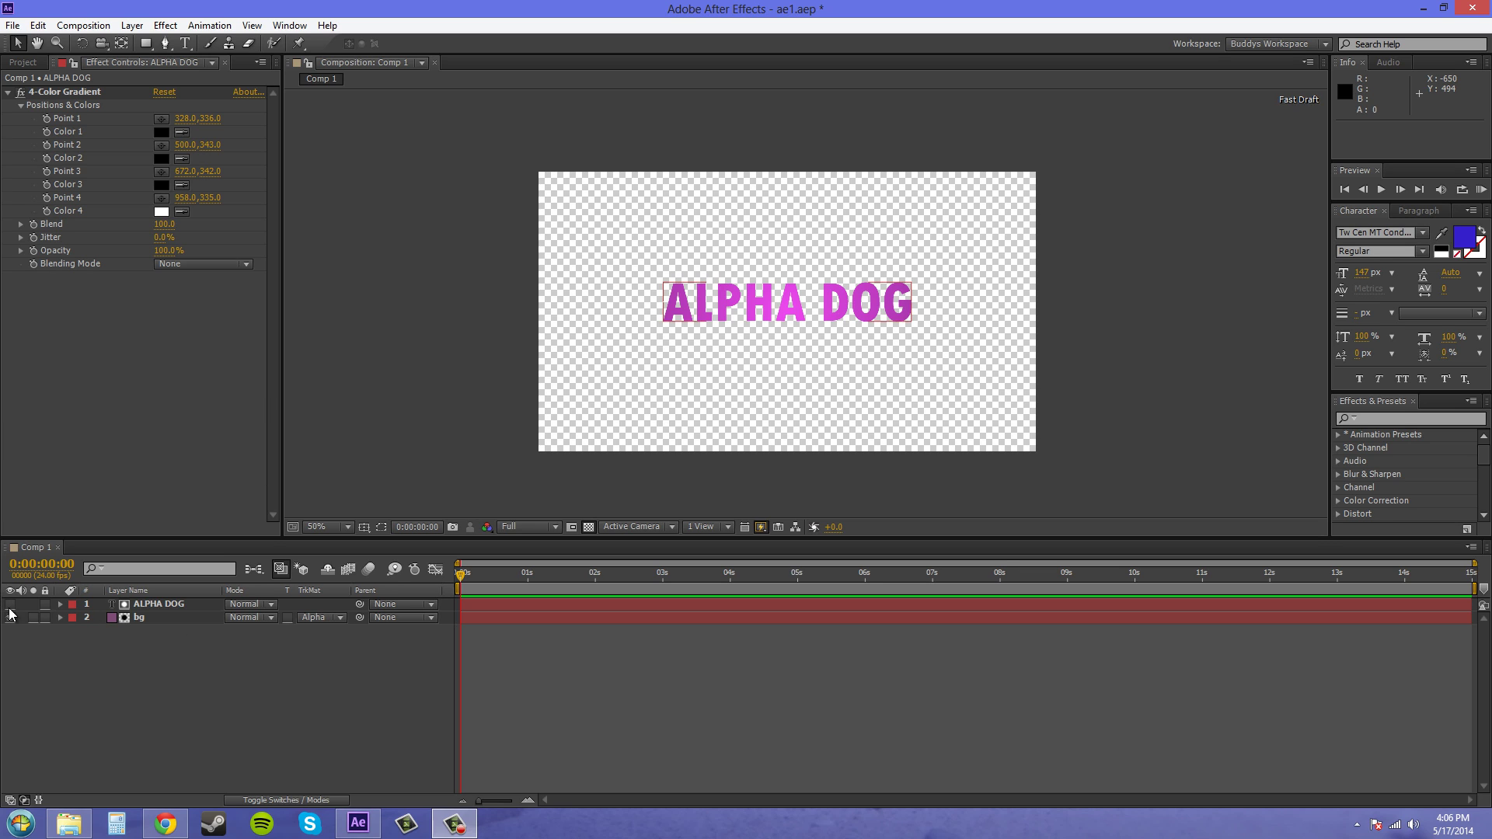
{"action": "left_click", "coordinate": [317, 618]}
{"action": "left_click", "coordinate": [336, 634]}
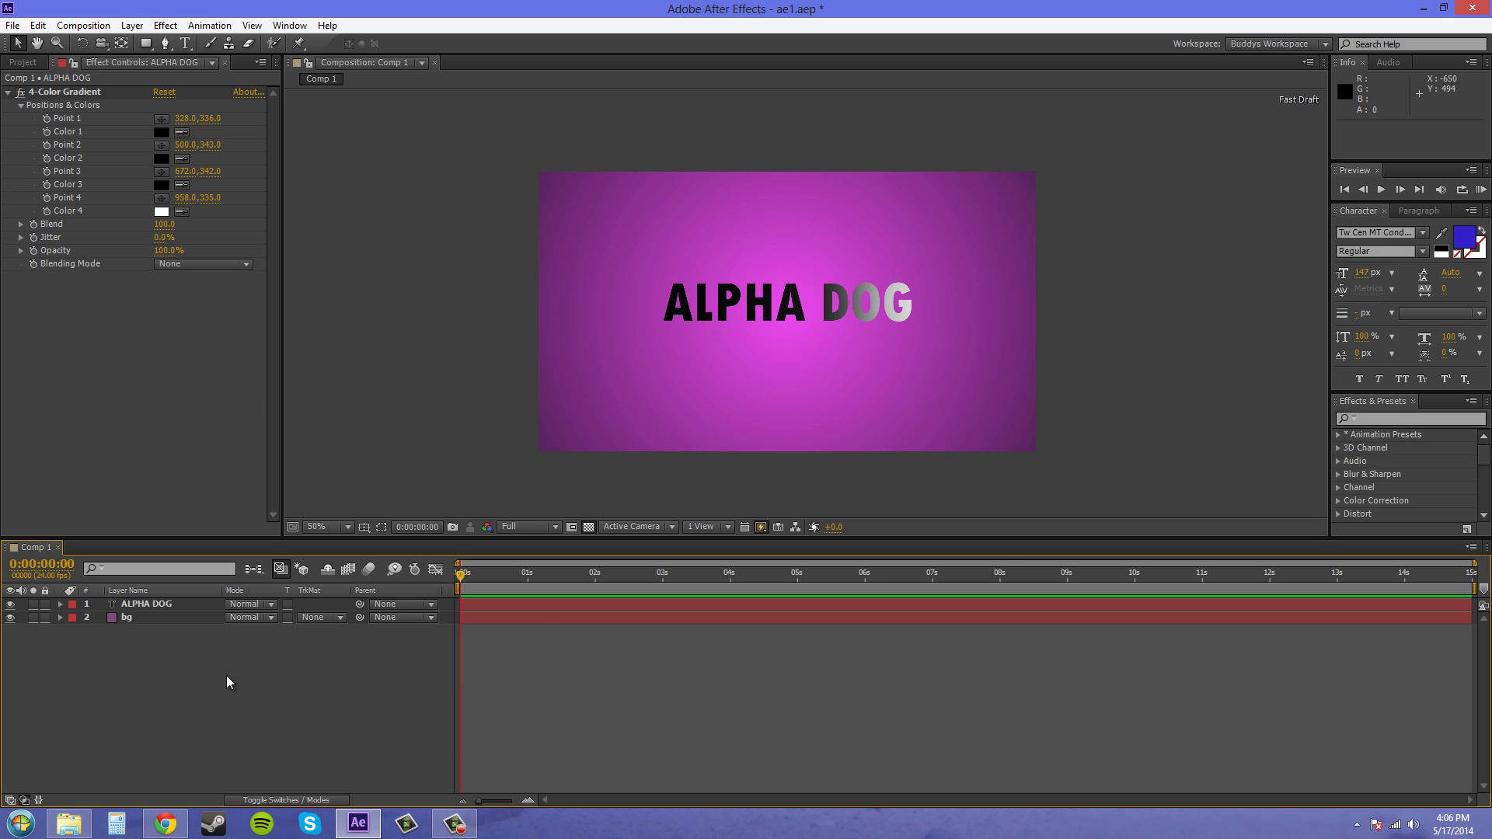
{"action": "left_click", "coordinate": [131, 606]}
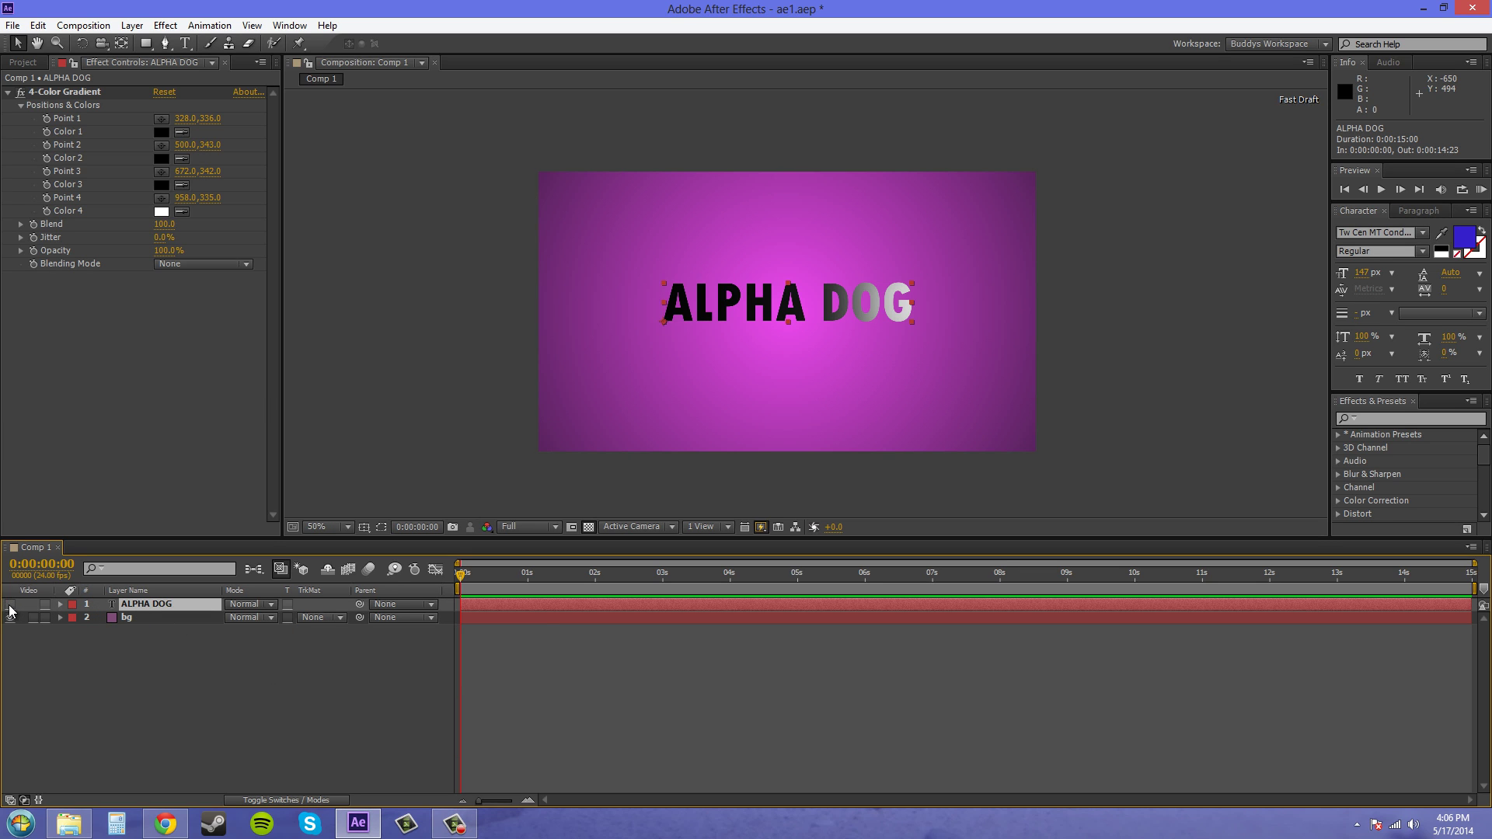
{"action": "left_click", "coordinate": [10, 604]}
- Add tuna.tif from the project's Images folder to the middle of the composition
{"action": "left_click", "coordinate": [23, 62]}
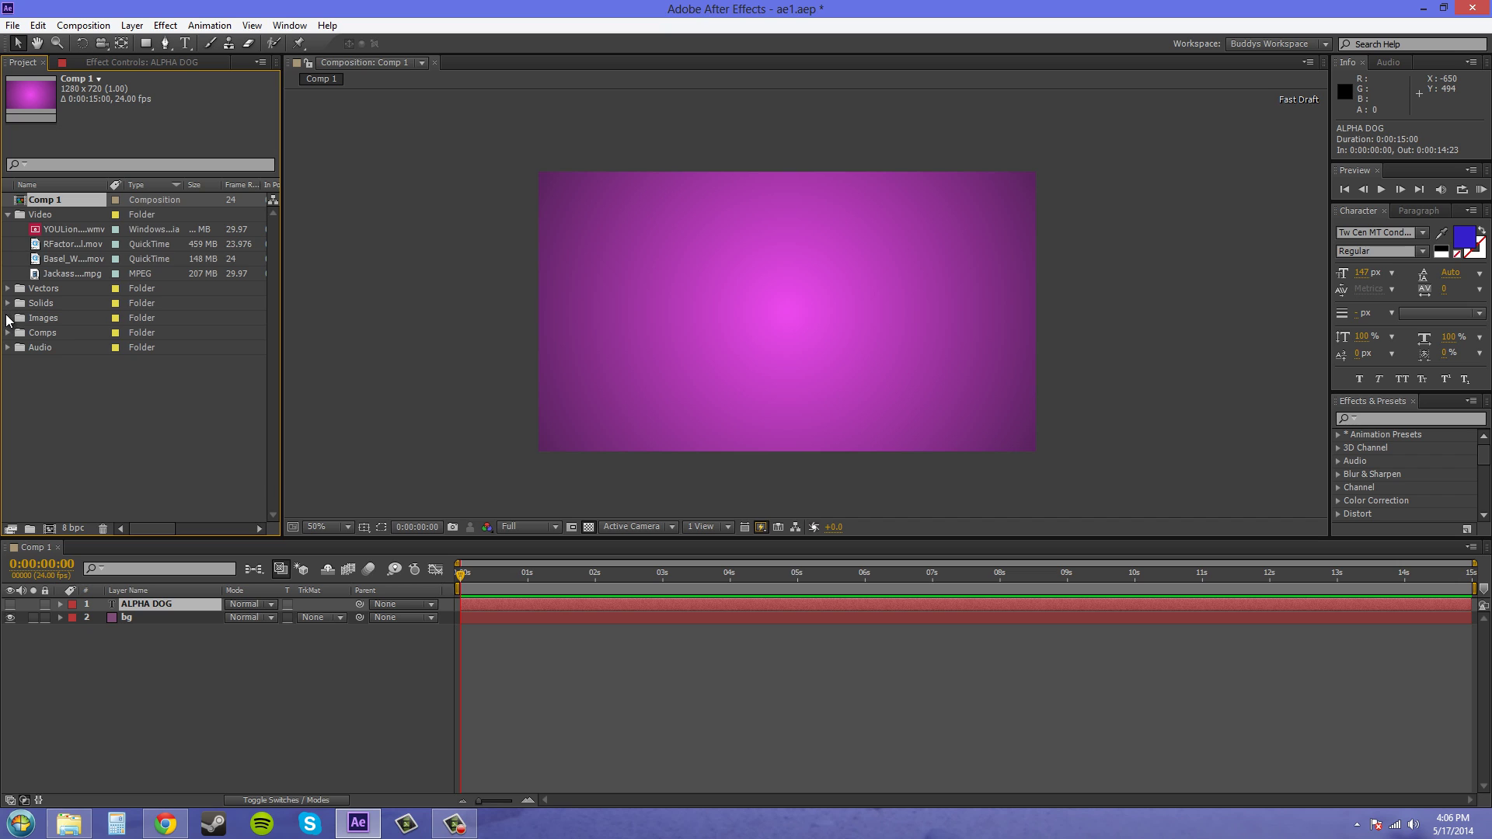
{"action": "left_click", "coordinate": [8, 318]}
{"action": "scroll", "coordinate": [73, 321], "scroll_direction": "down", "scroll_amount": 2}
{"action": "scroll", "coordinate": [72, 317], "scroll_direction": "up", "scroll_amount": 3}
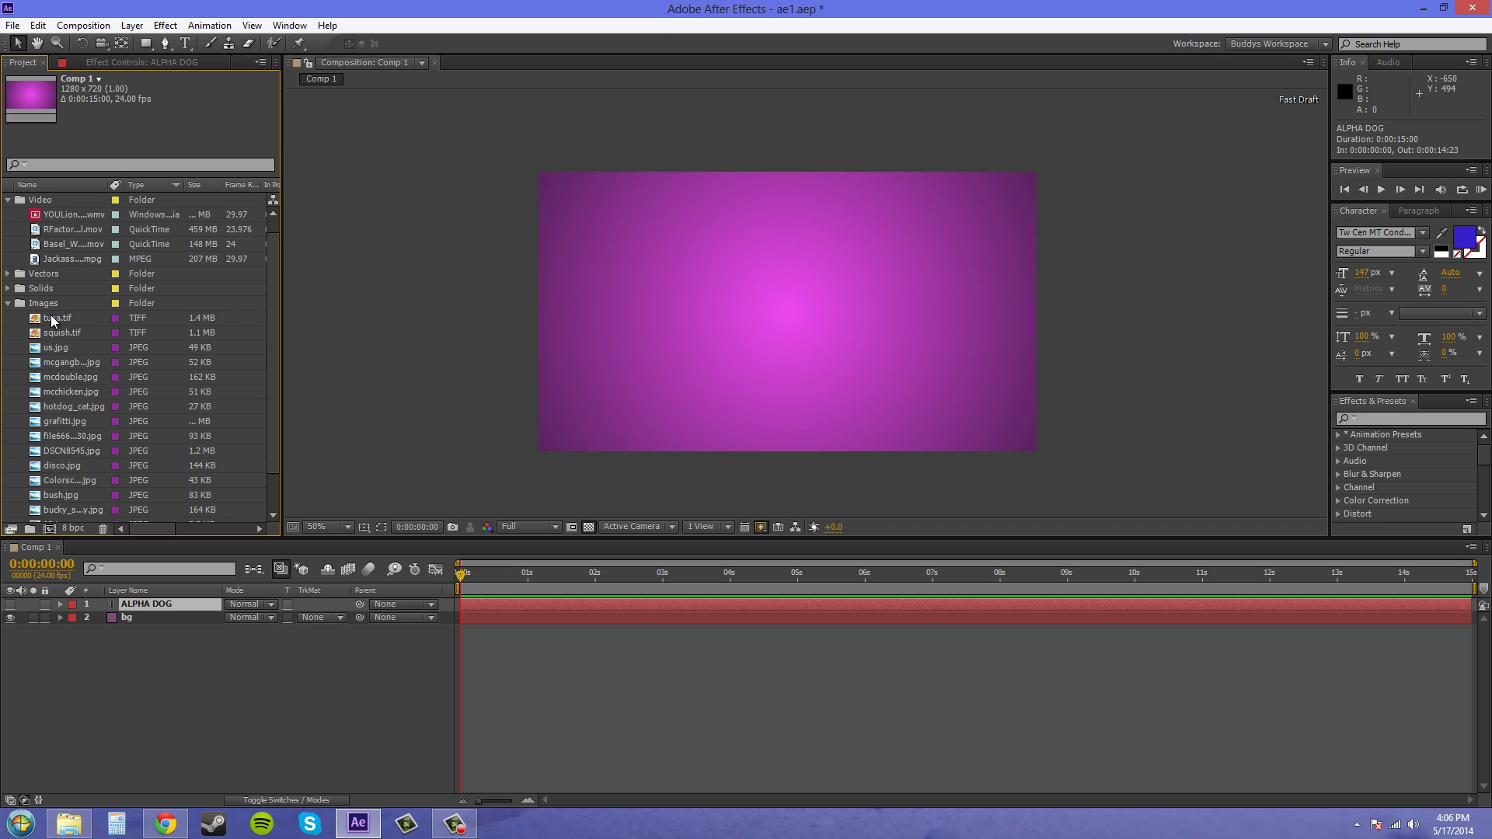
{"action": "left_click", "coordinate": [69, 320]}
{"action": "left_click_drag", "start_coordinate": [68, 325], "coordinate": [801, 311]}
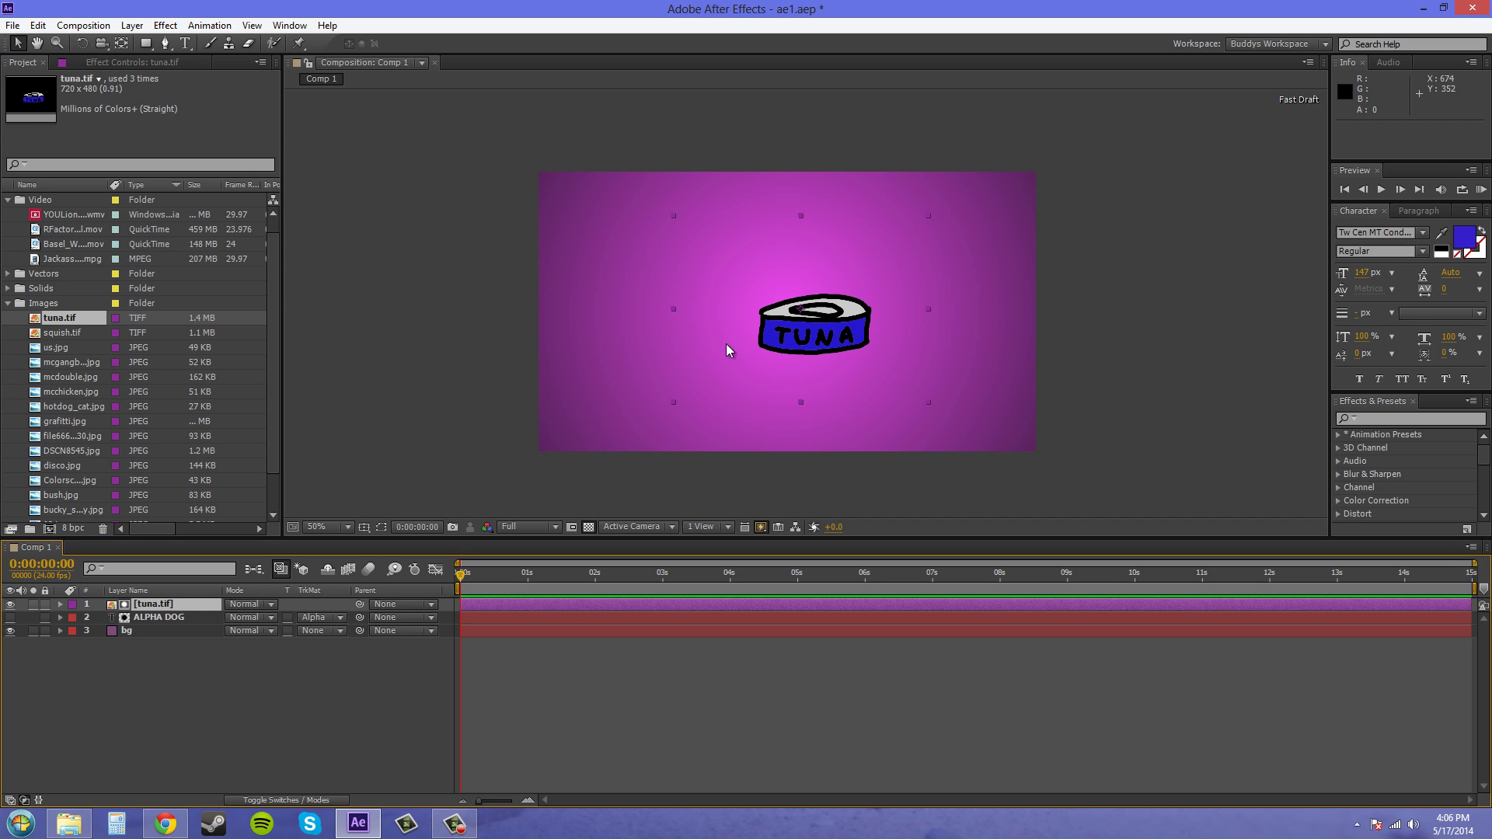
{"action": "left_click", "coordinate": [10, 303]}
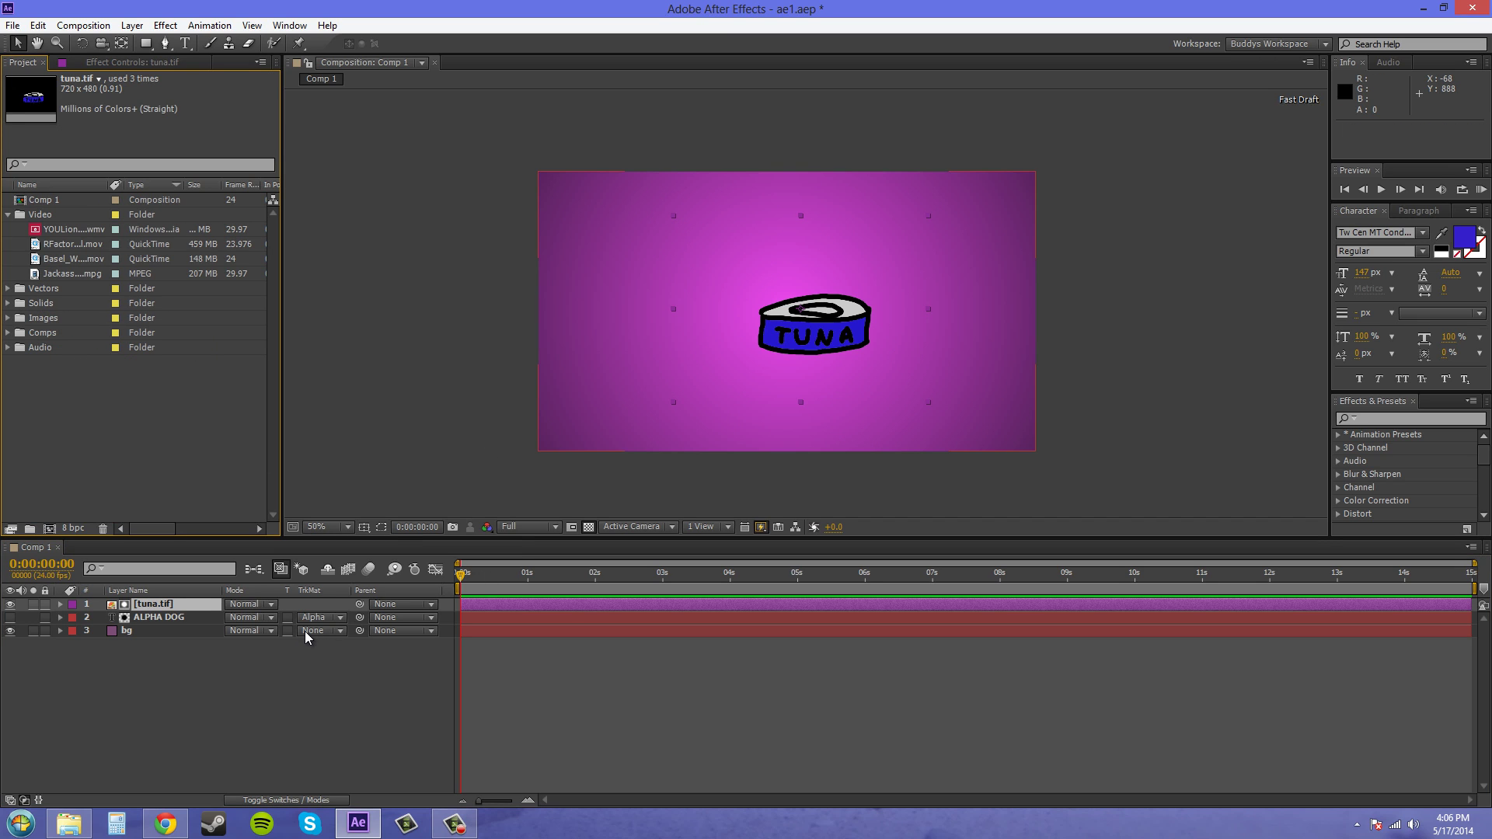
- Remove the ALPHA DOG layer's track matte and move tuna.tif between ALPHA DOG and bg in the layer stack
{"action": "left_click", "coordinate": [321, 617]}
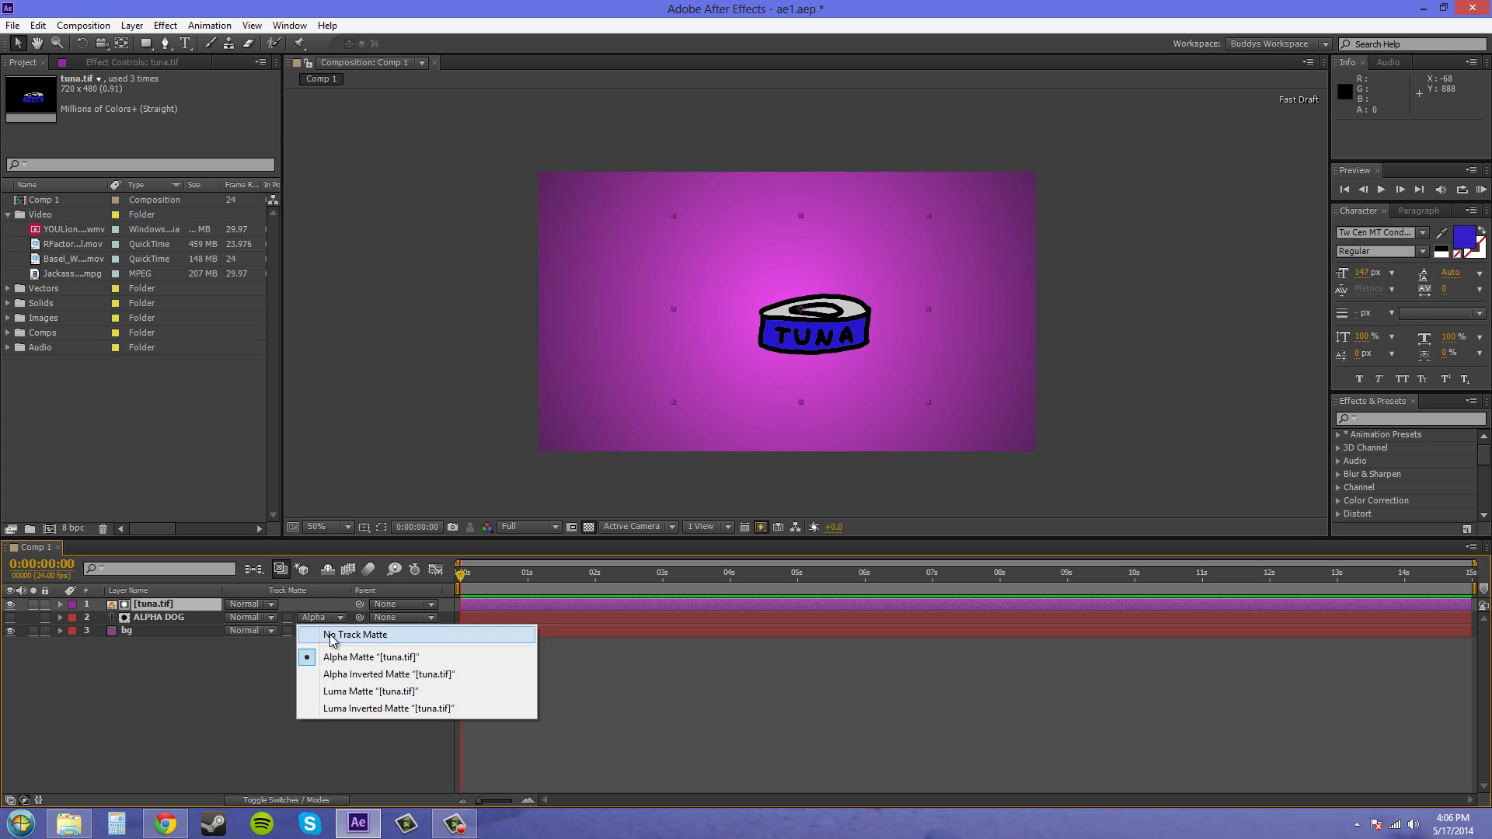
{"action": "left_click", "coordinate": [335, 632]}
{"action": "left_click_drag", "start_coordinate": [136, 606], "coordinate": [210, 626]}
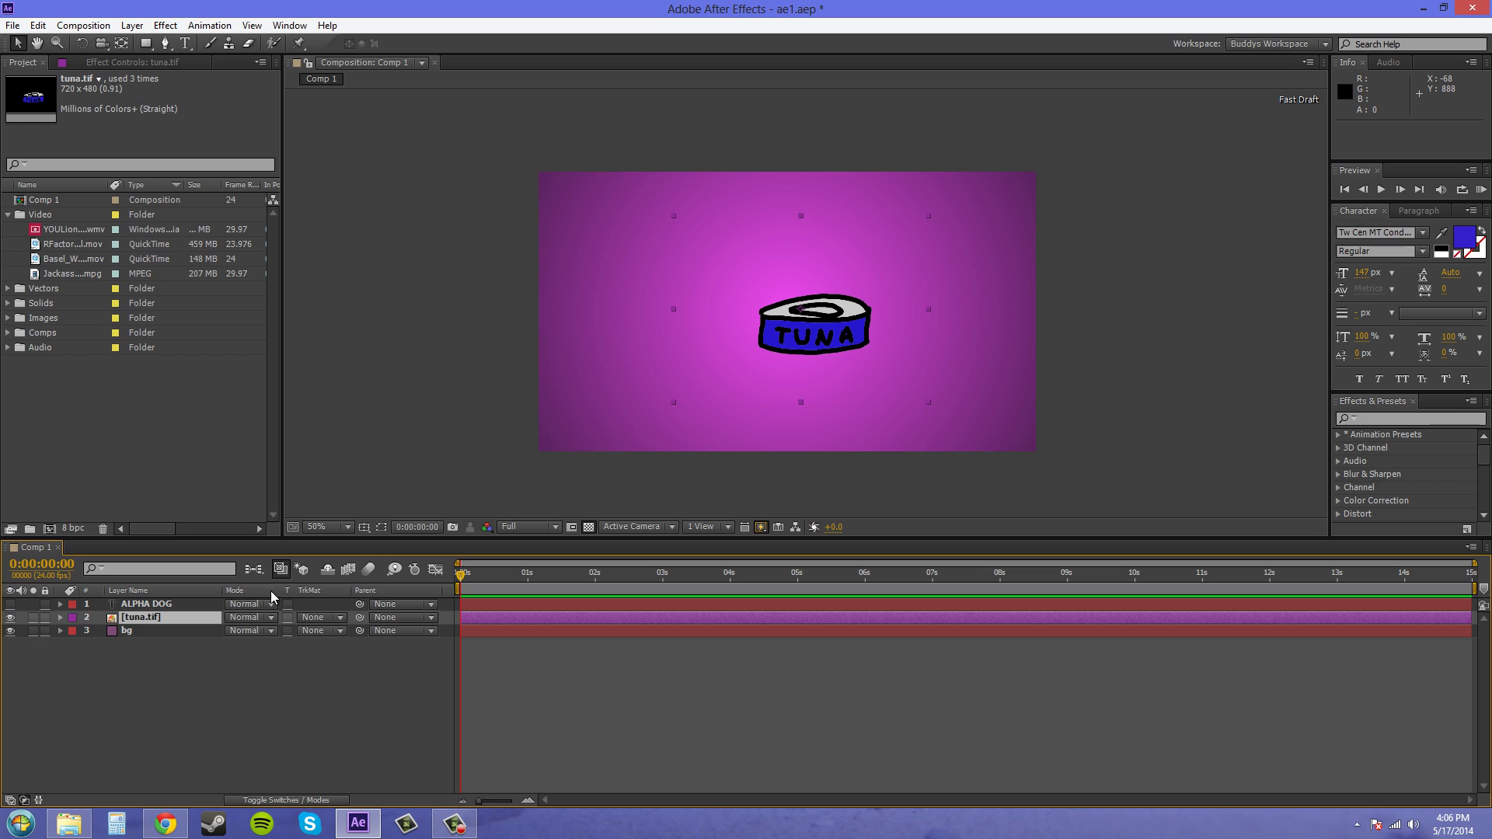
- Hide the bg layer and display the composition's alpha channel to examine the shape of tuna.tif
{"action": "left_click", "coordinate": [322, 631]}
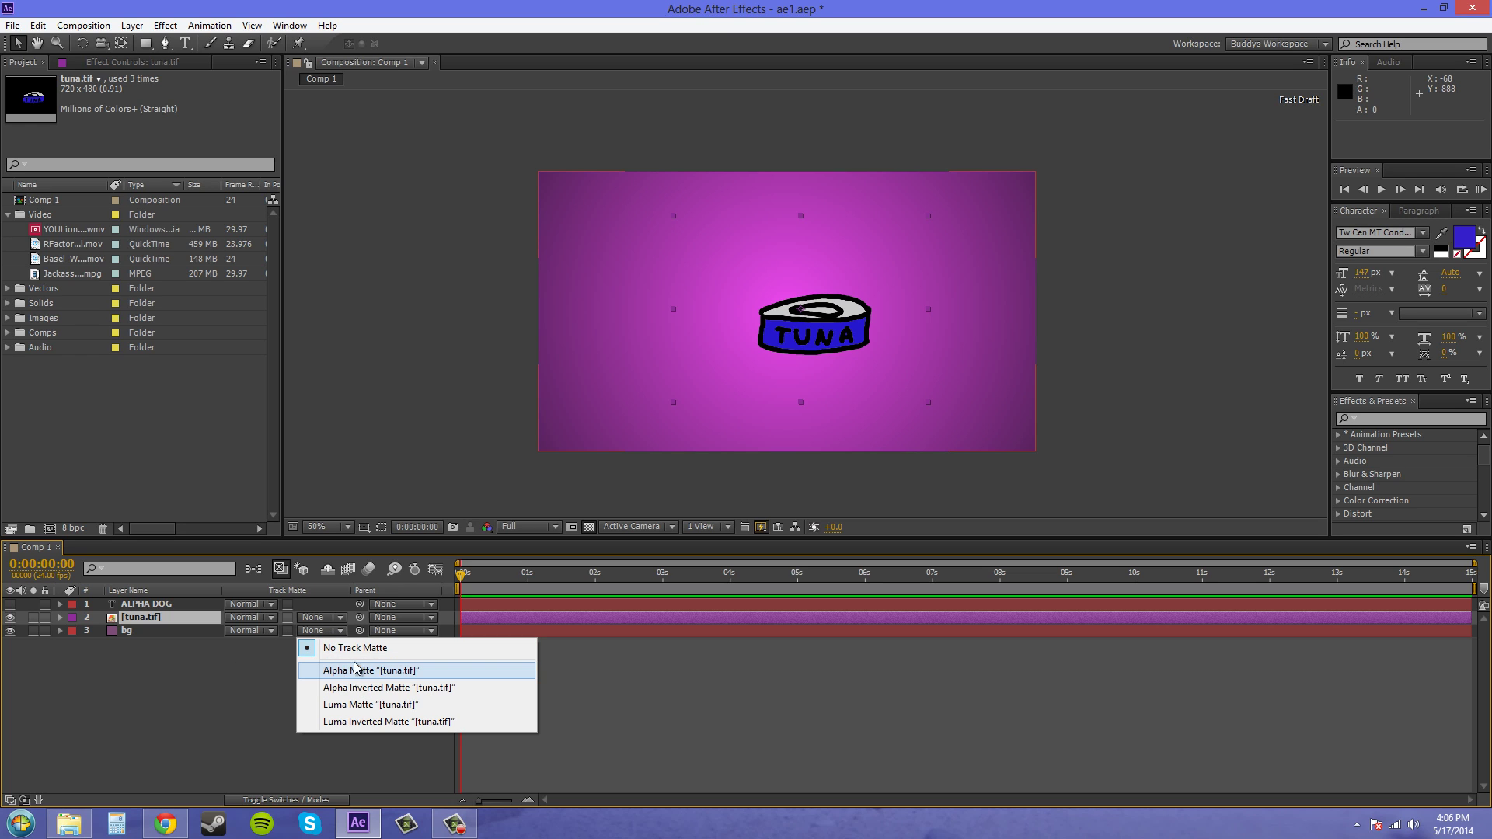
{"action": "left_click", "coordinate": [628, 668]}
{"action": "left_click", "coordinate": [11, 631]}
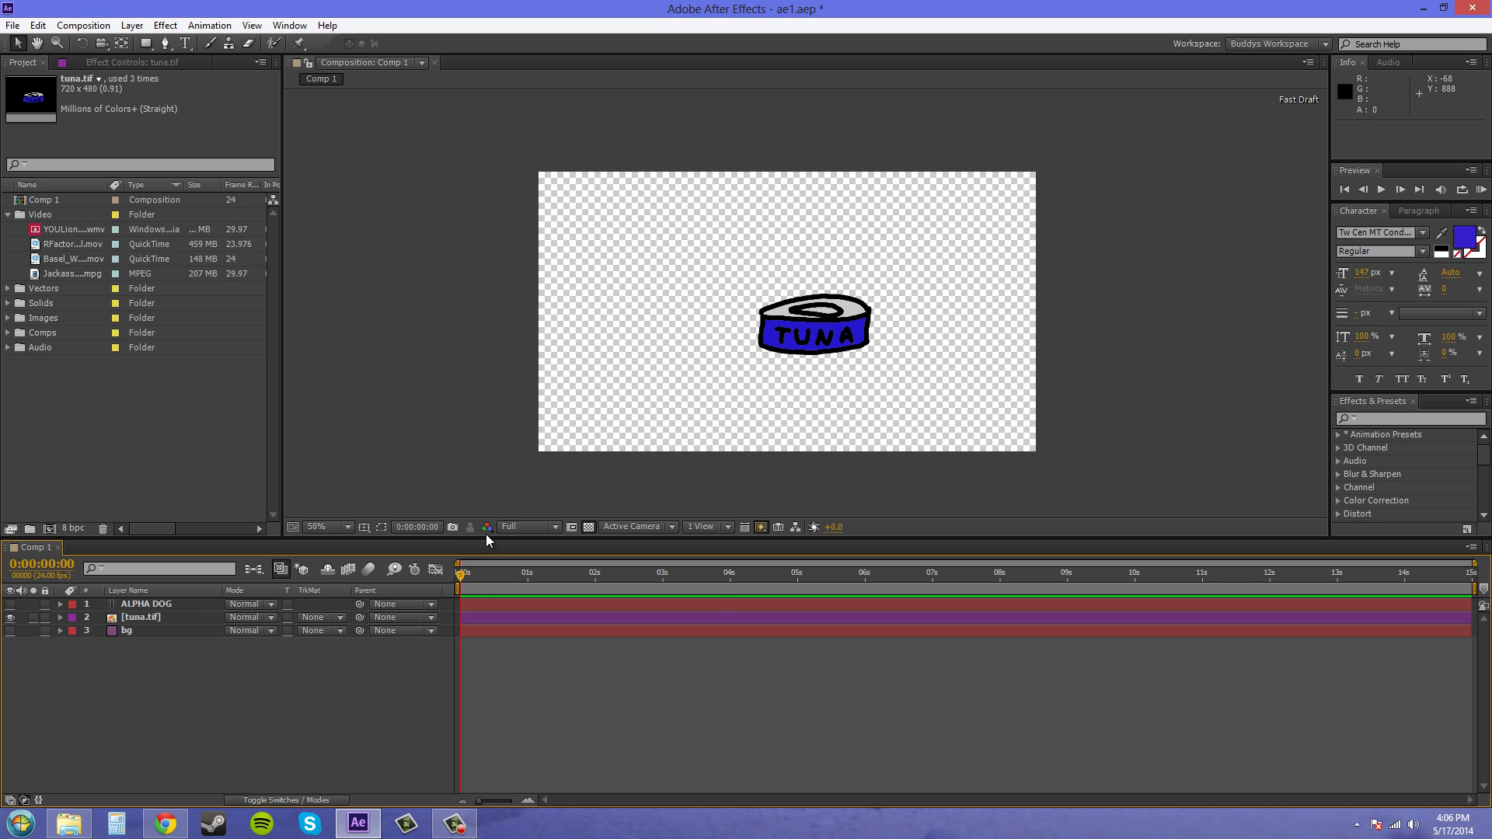
{"action": "left_click", "coordinate": [486, 527]}
{"action": "left_click", "coordinate": [519, 616]}
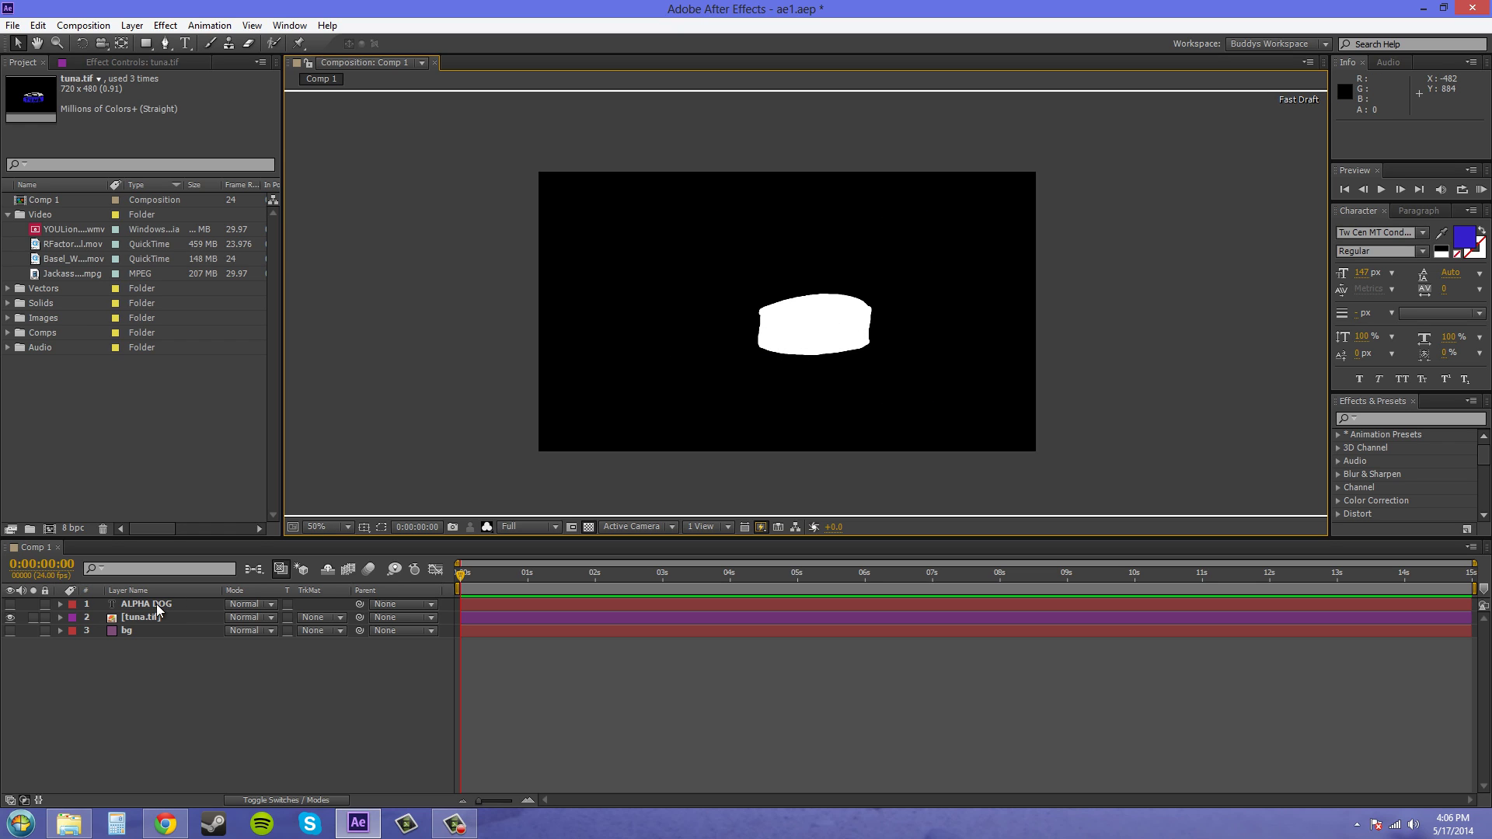
- Show the bg and ALPHA DOG layers and switch the alpha channel view off
{"action": "left_click", "coordinate": [10, 630]}
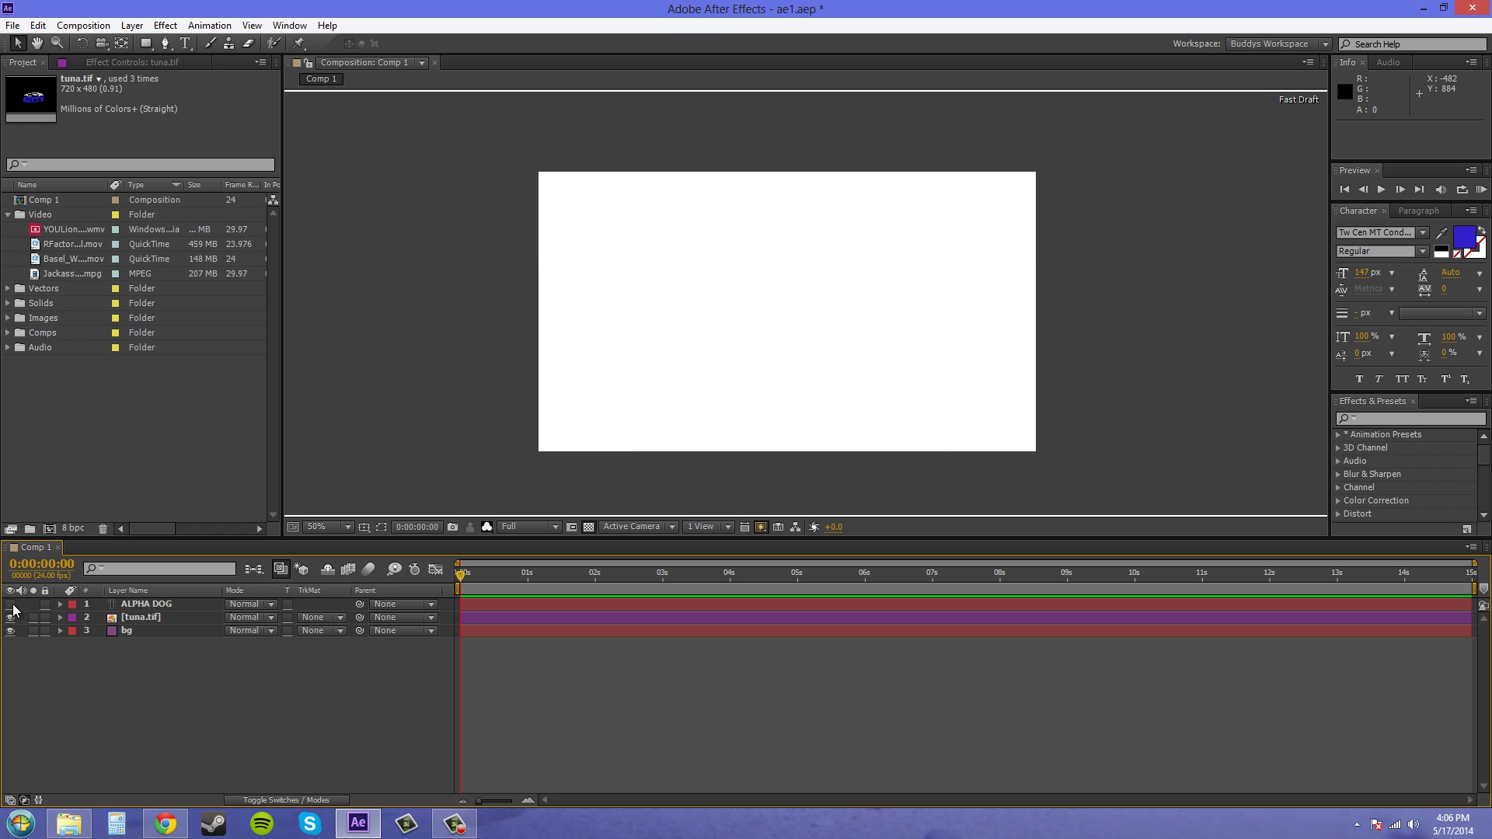
{"action": "left_click", "coordinate": [10, 604]}
{"action": "left_click", "coordinate": [485, 528]}
{"action": "left_click", "coordinate": [490, 543]}
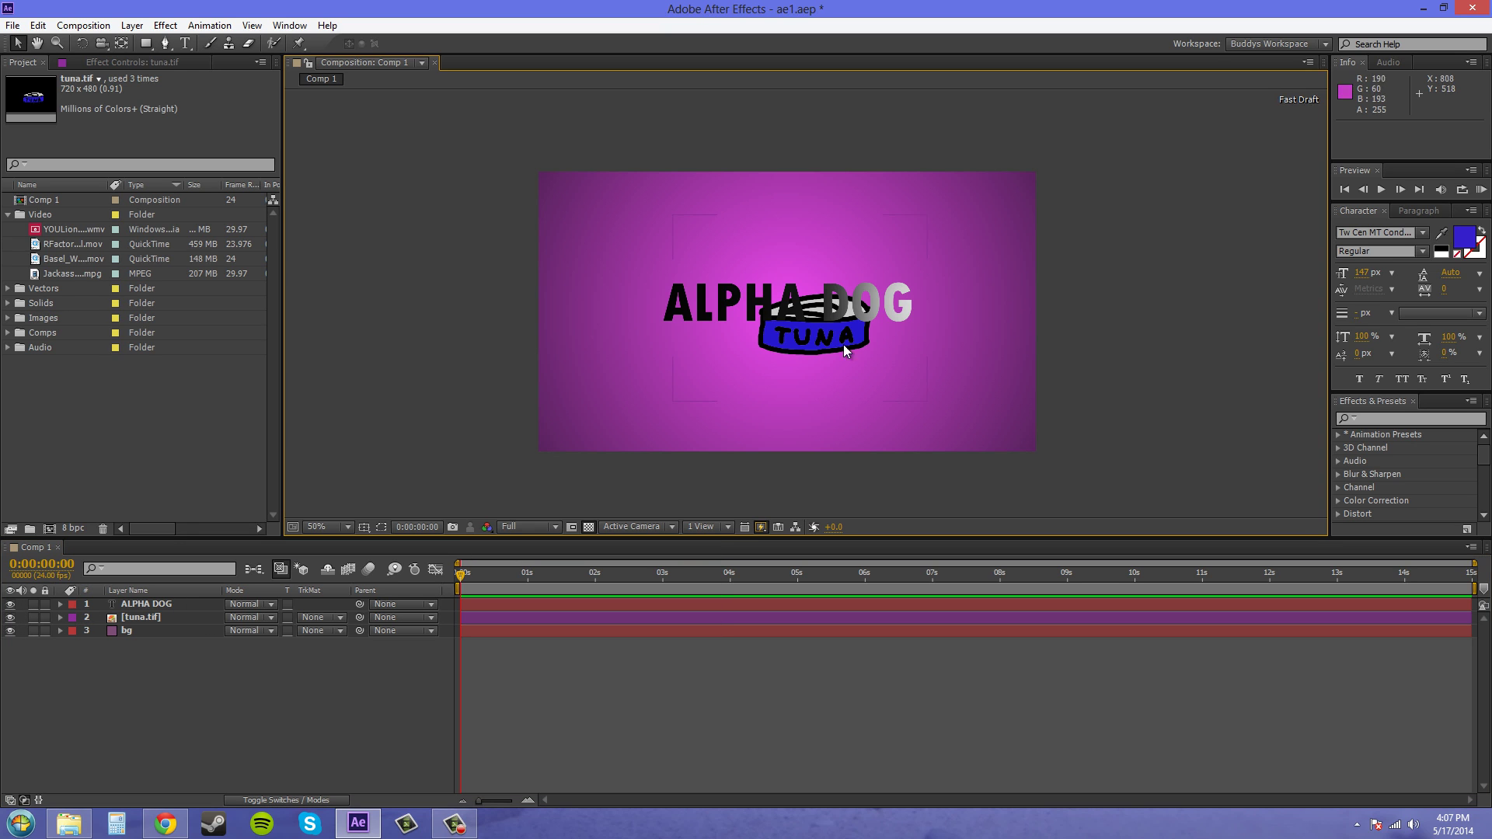
- Hide the ALPHA DOG layer and set the bg layer's track matte to Alpha Matte "[tuna.tif]"
{"action": "left_click", "coordinate": [10, 604]}
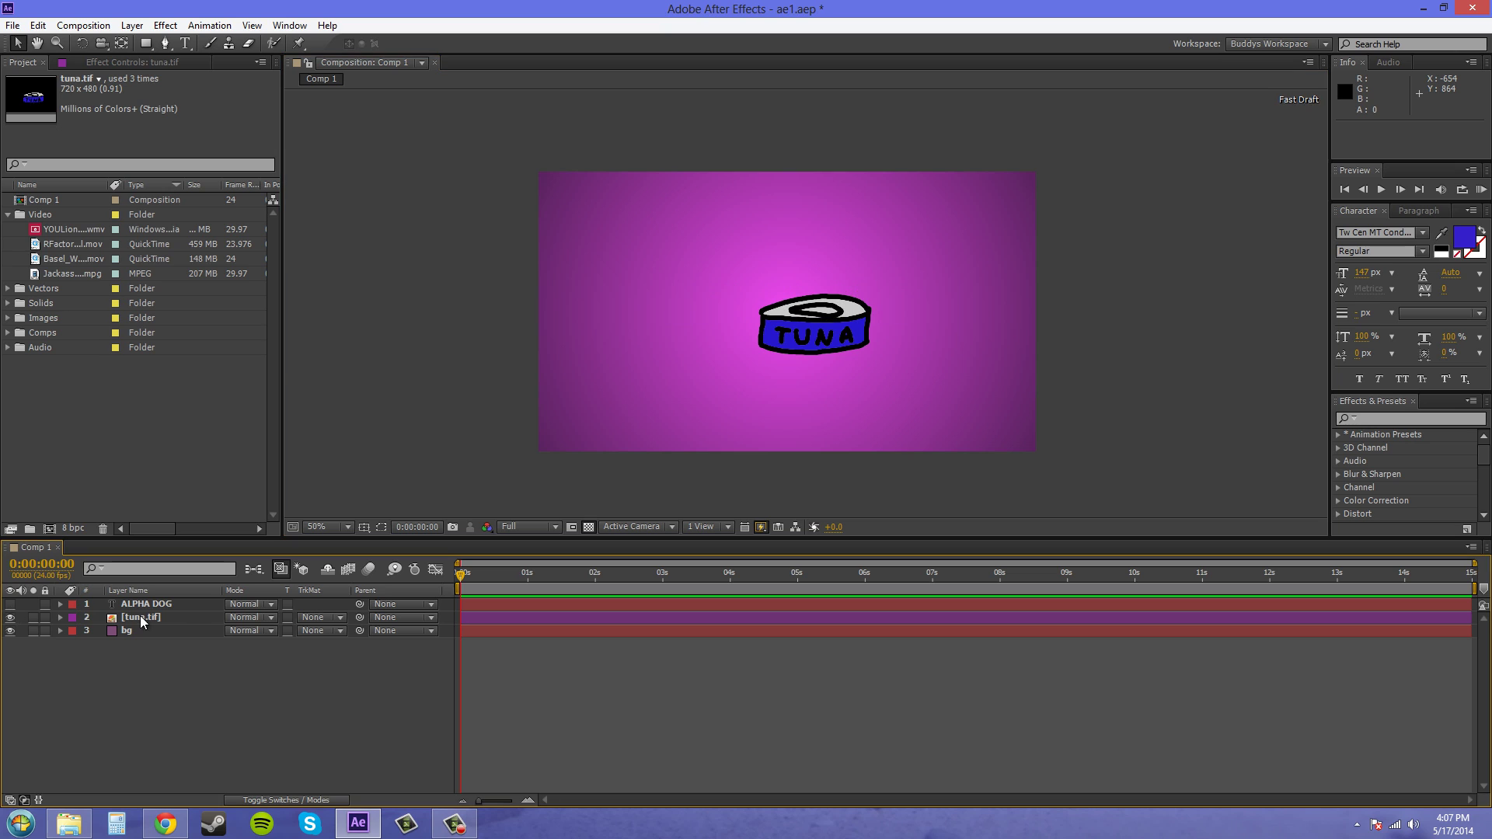
{"action": "left_click", "coordinate": [323, 631]}
{"action": "left_click", "coordinate": [346, 669]}
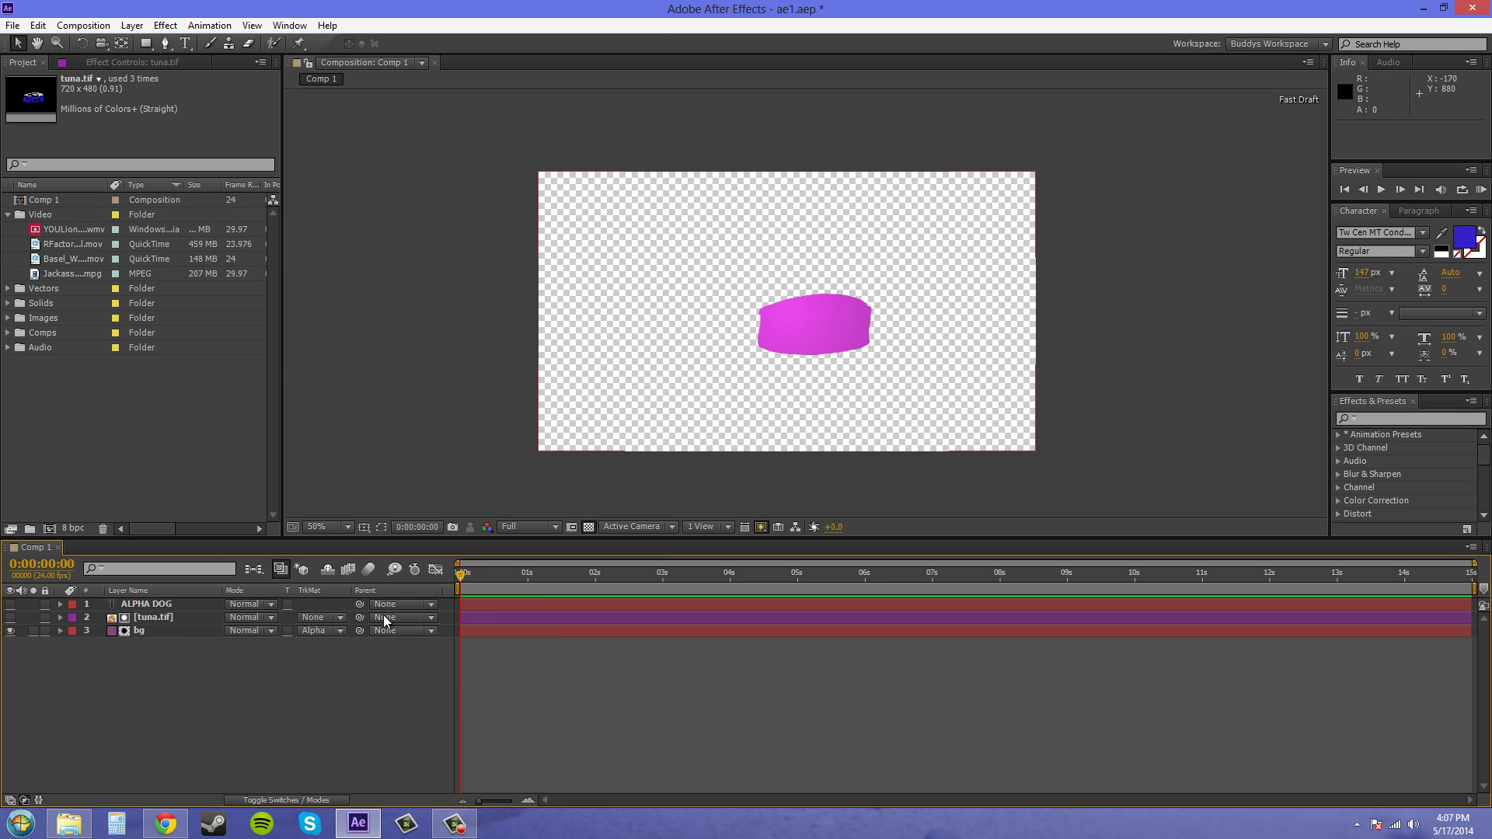
- Remove the bg layer's track matte and make the tuna.tif layer visible again
{"action": "left_click", "coordinate": [321, 631]}
{"action": "left_click", "coordinate": [339, 650]}
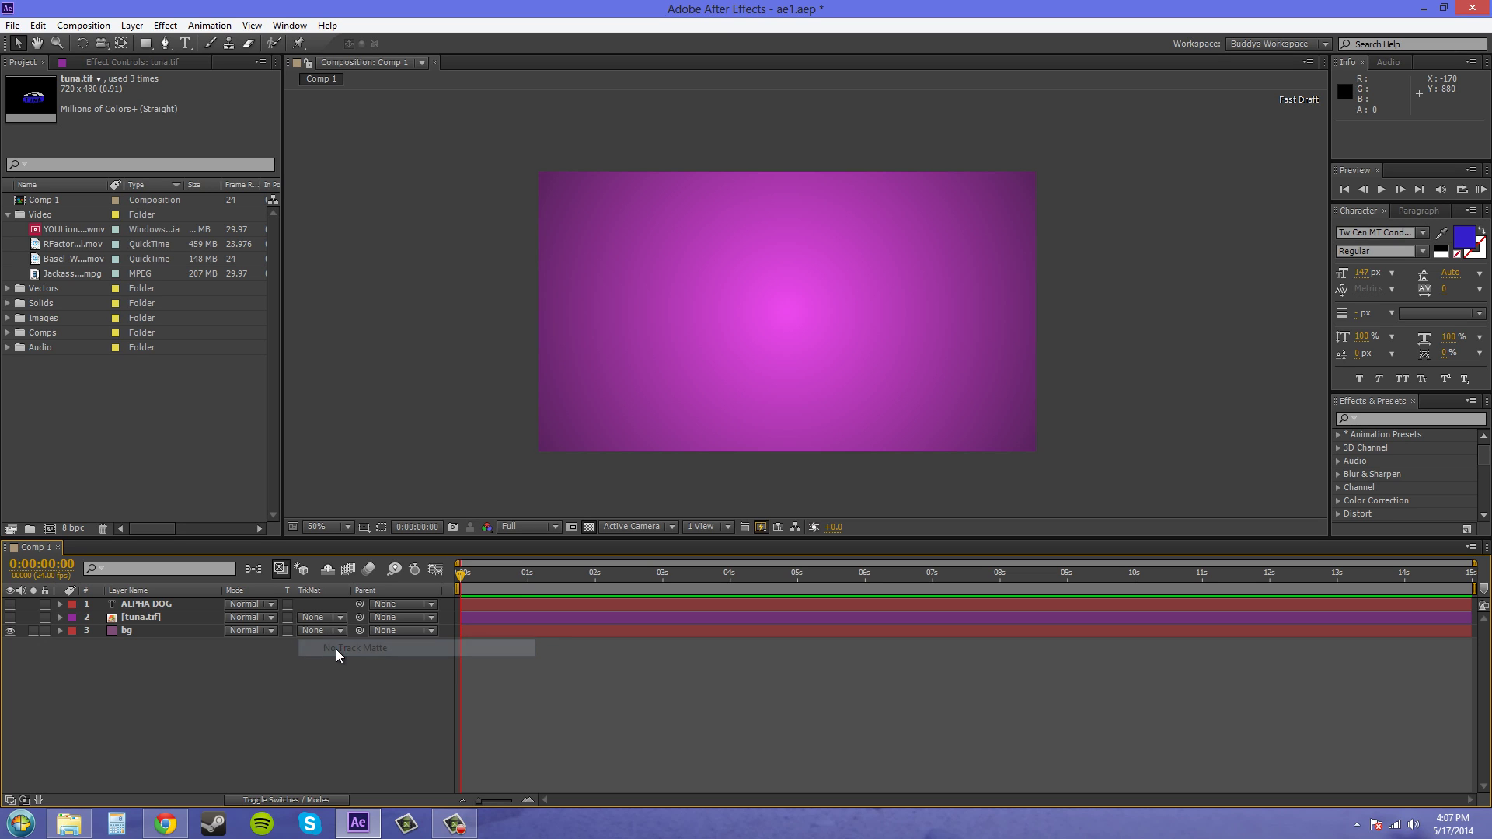
{"action": "left_click", "coordinate": [11, 617]}
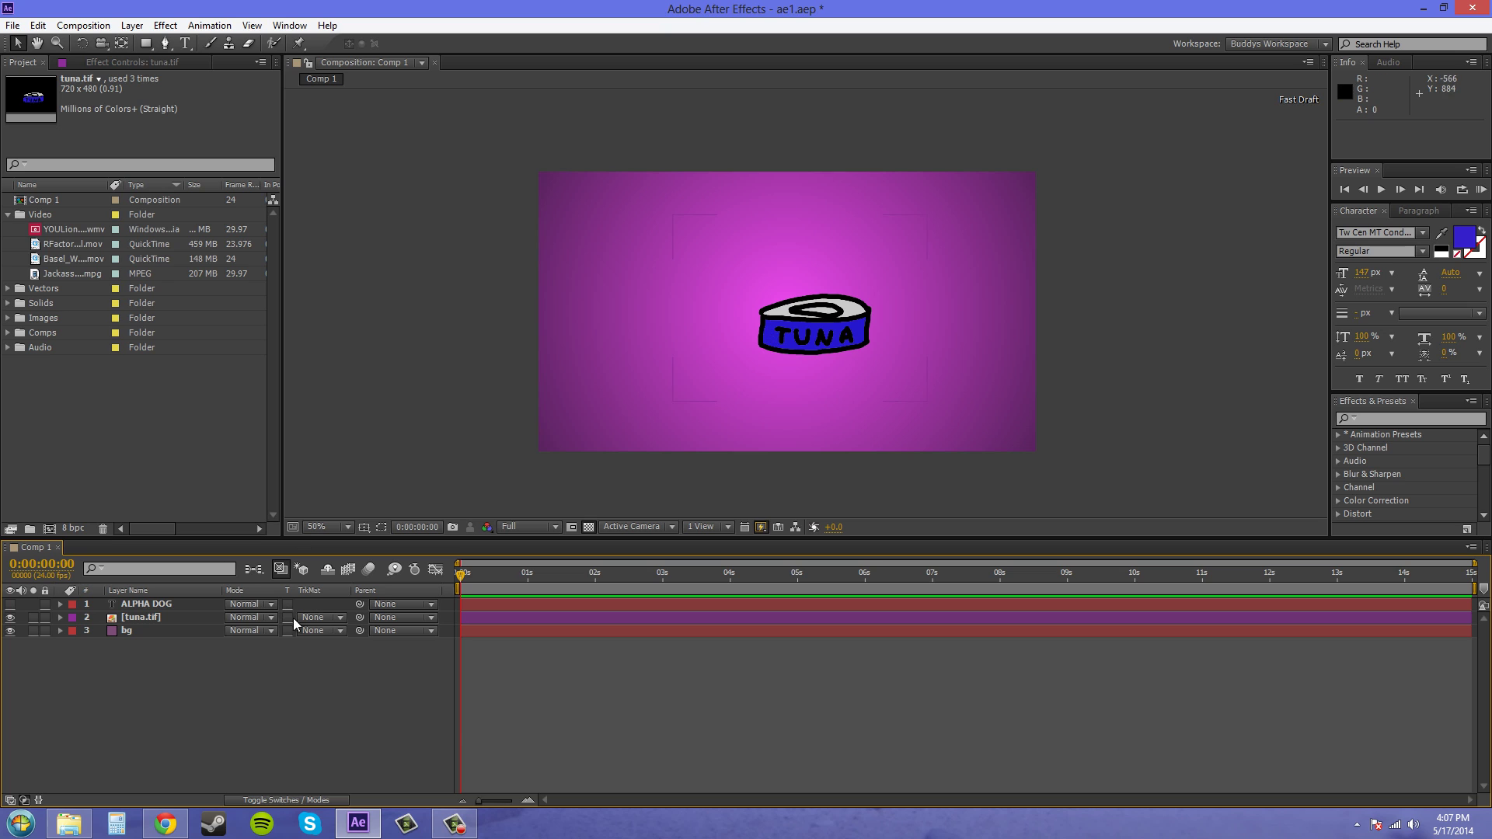
- Set the bg layer's track matte to Luma Matte "[tuna.tif]" and inspect the can at 200% magnification
{"action": "left_click", "coordinate": [328, 632]}
{"action": "left_click", "coordinate": [358, 705]}
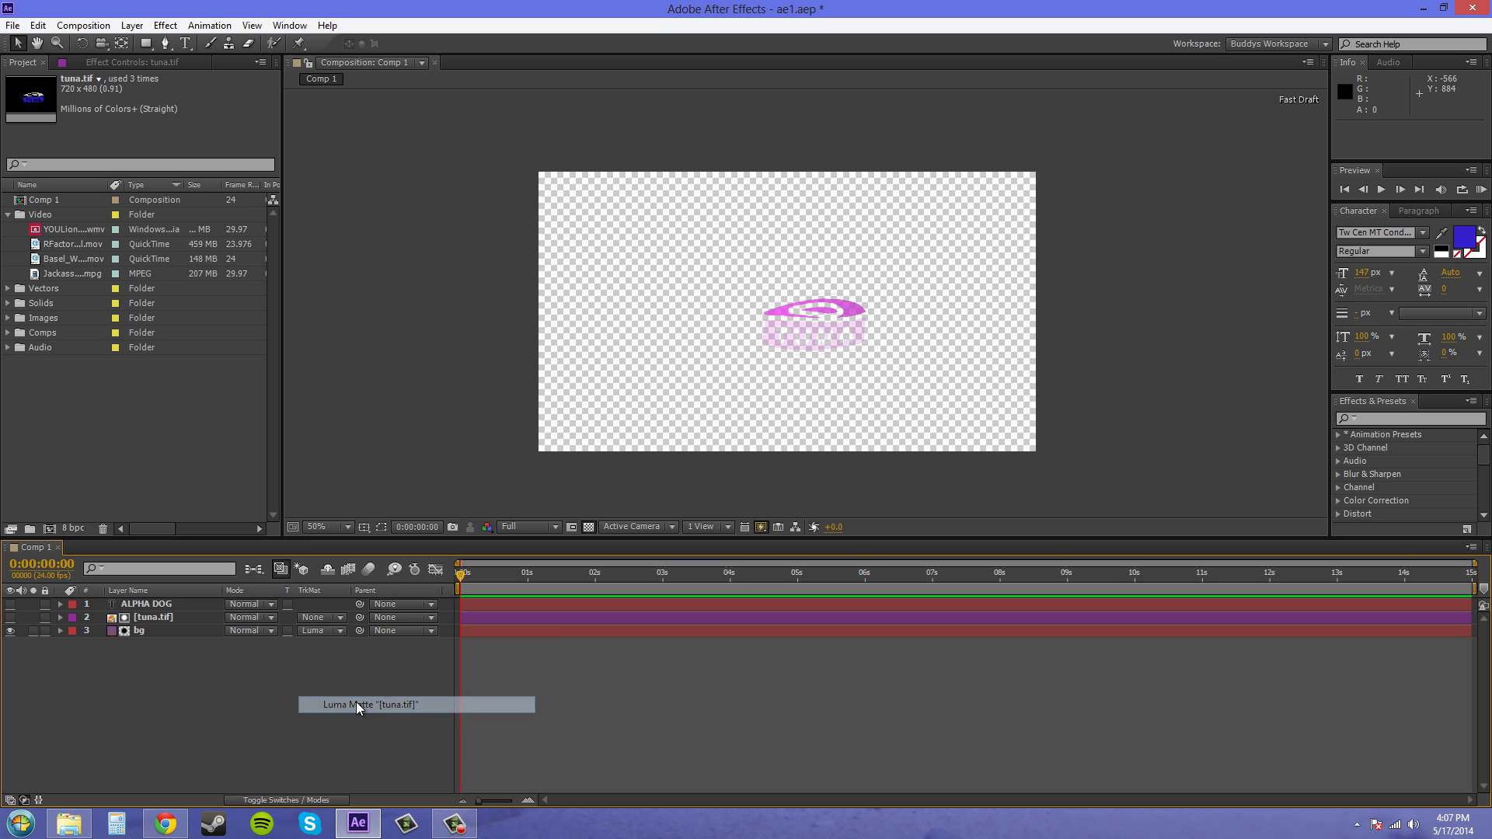
{"action": "key", "text": "period"}
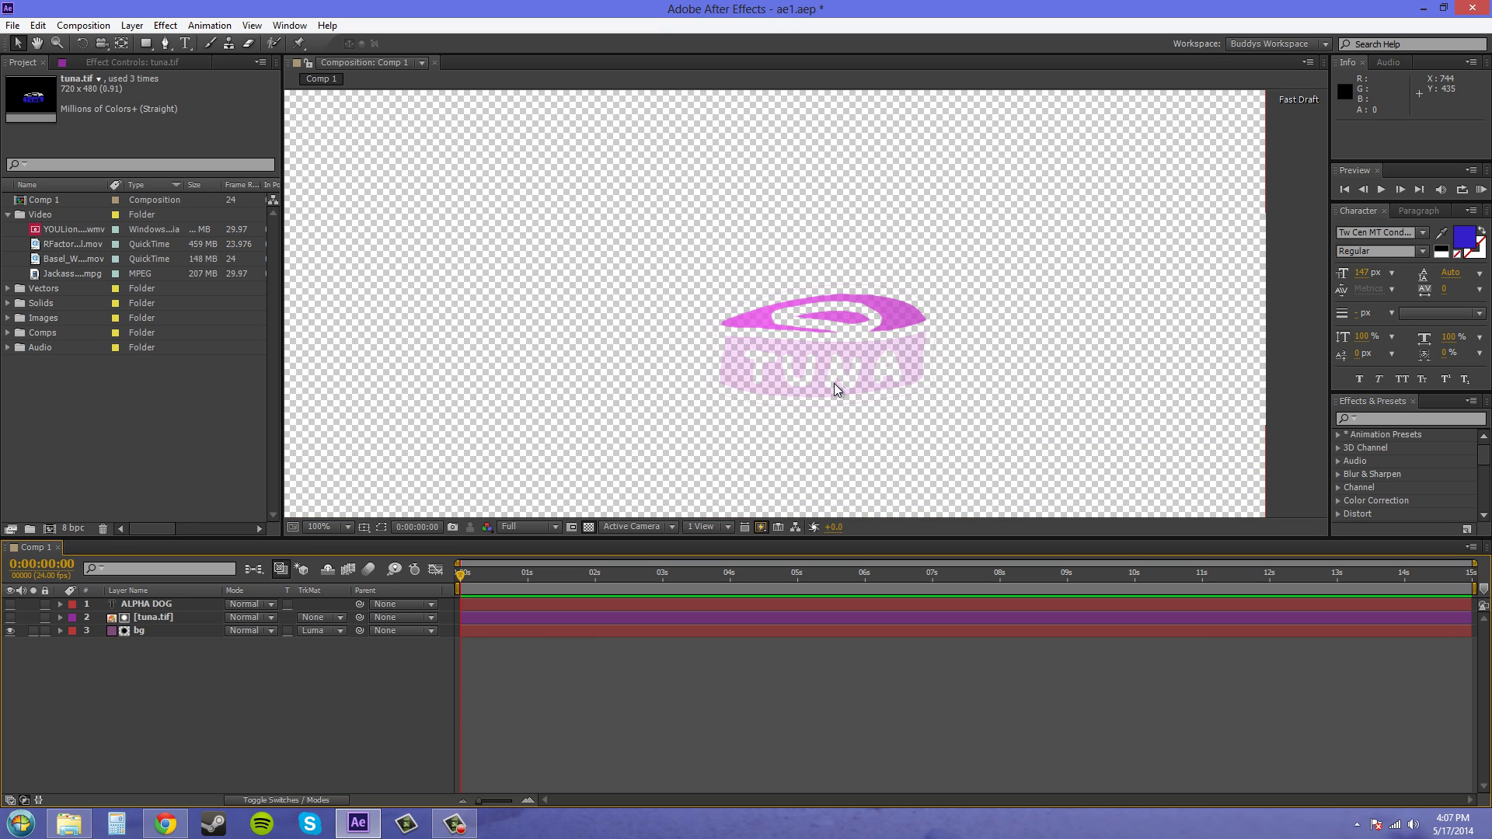
{"action": "key", "text": "period"}
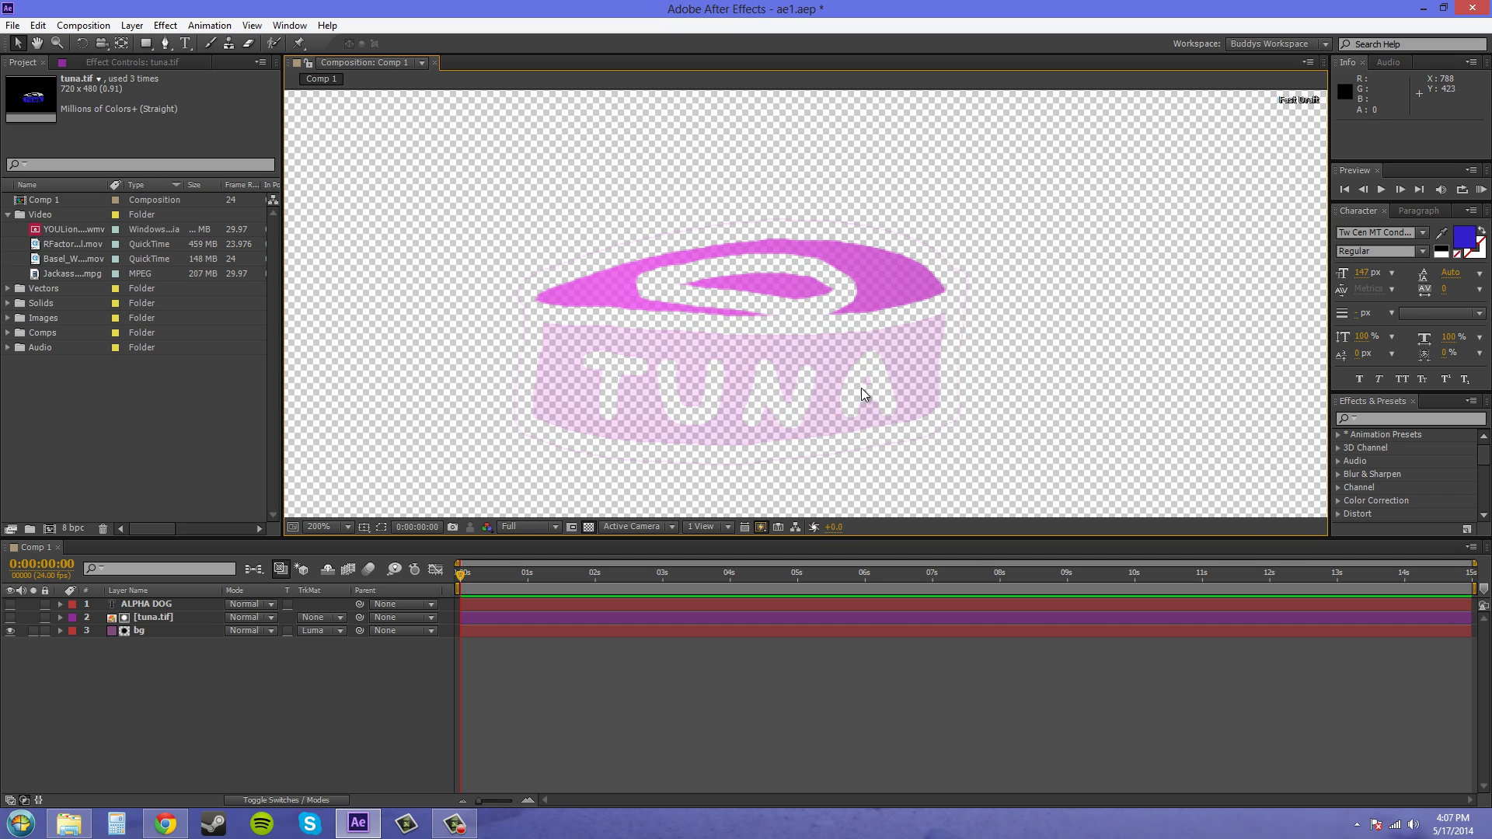
- Toggle the tuna.tif layer's visibility to compare the original can's brightness with the luma matte's transparency
{"action": "left_click", "coordinate": [10, 620]}
{"action": "left_click", "coordinate": [10, 620]}
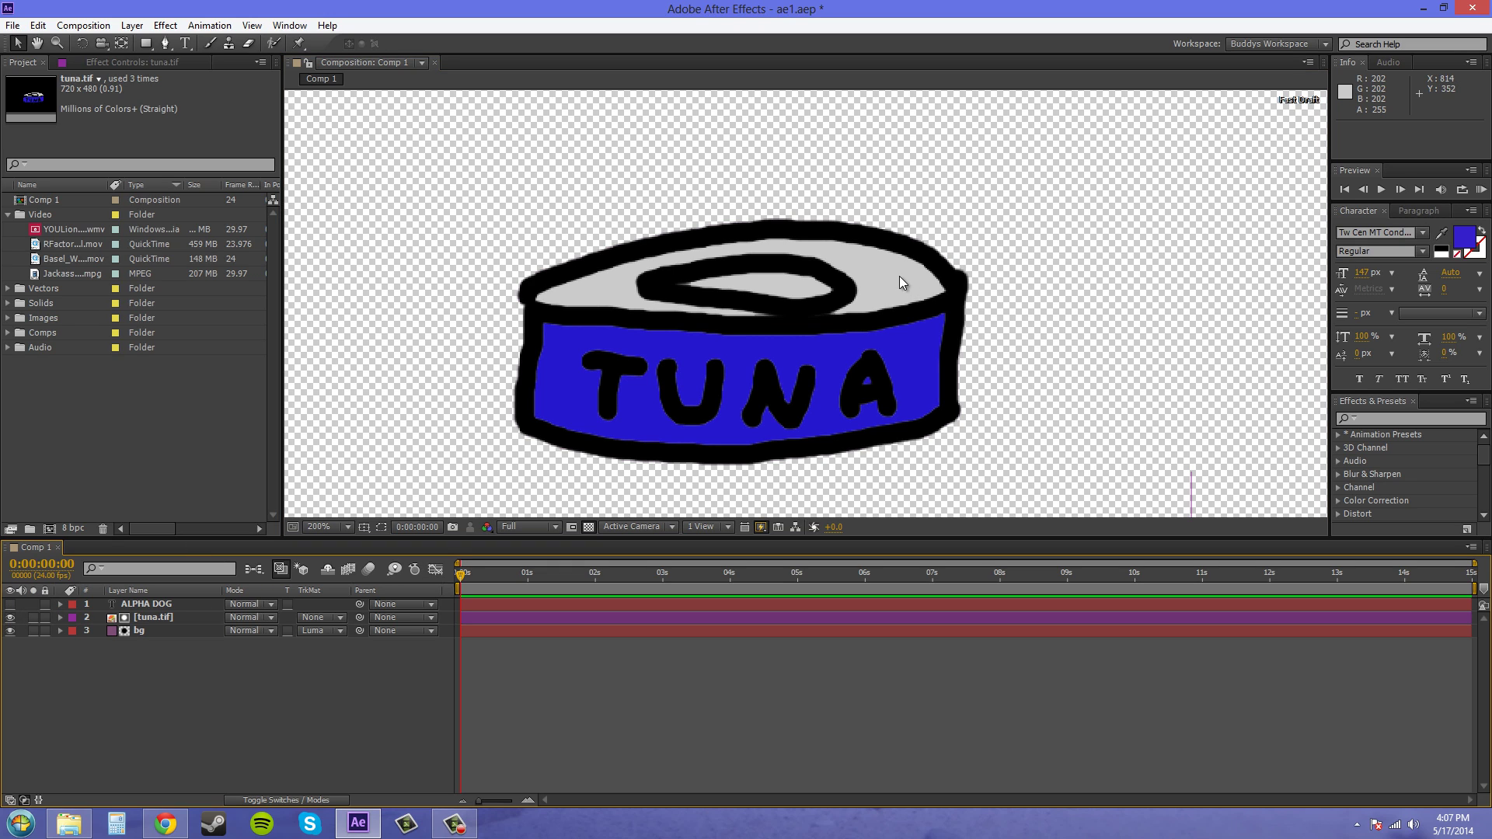
{"action": "left_click", "coordinate": [10, 618]}
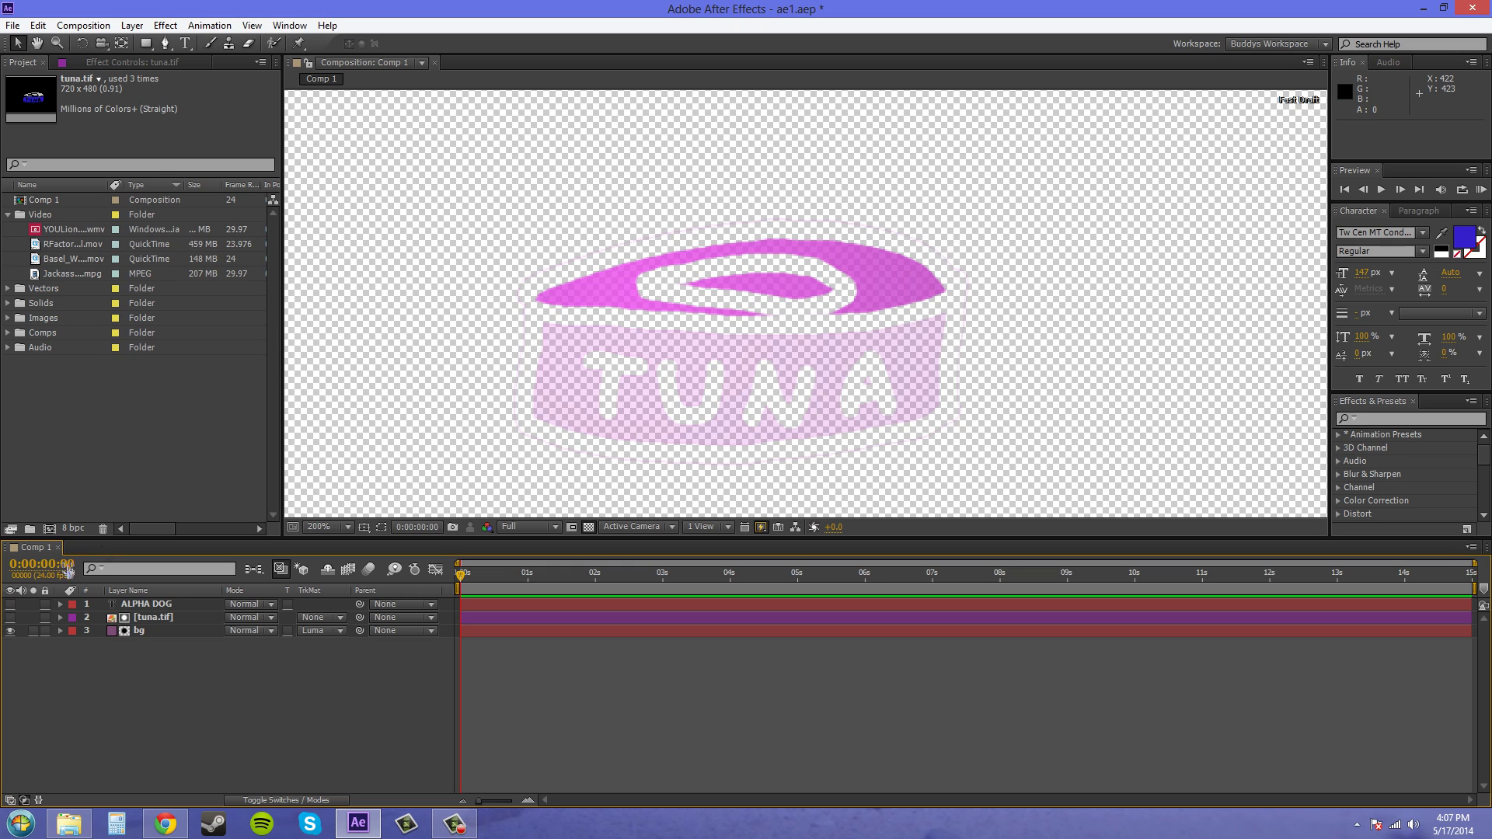
{"action": "left_click", "coordinate": [11, 618]}
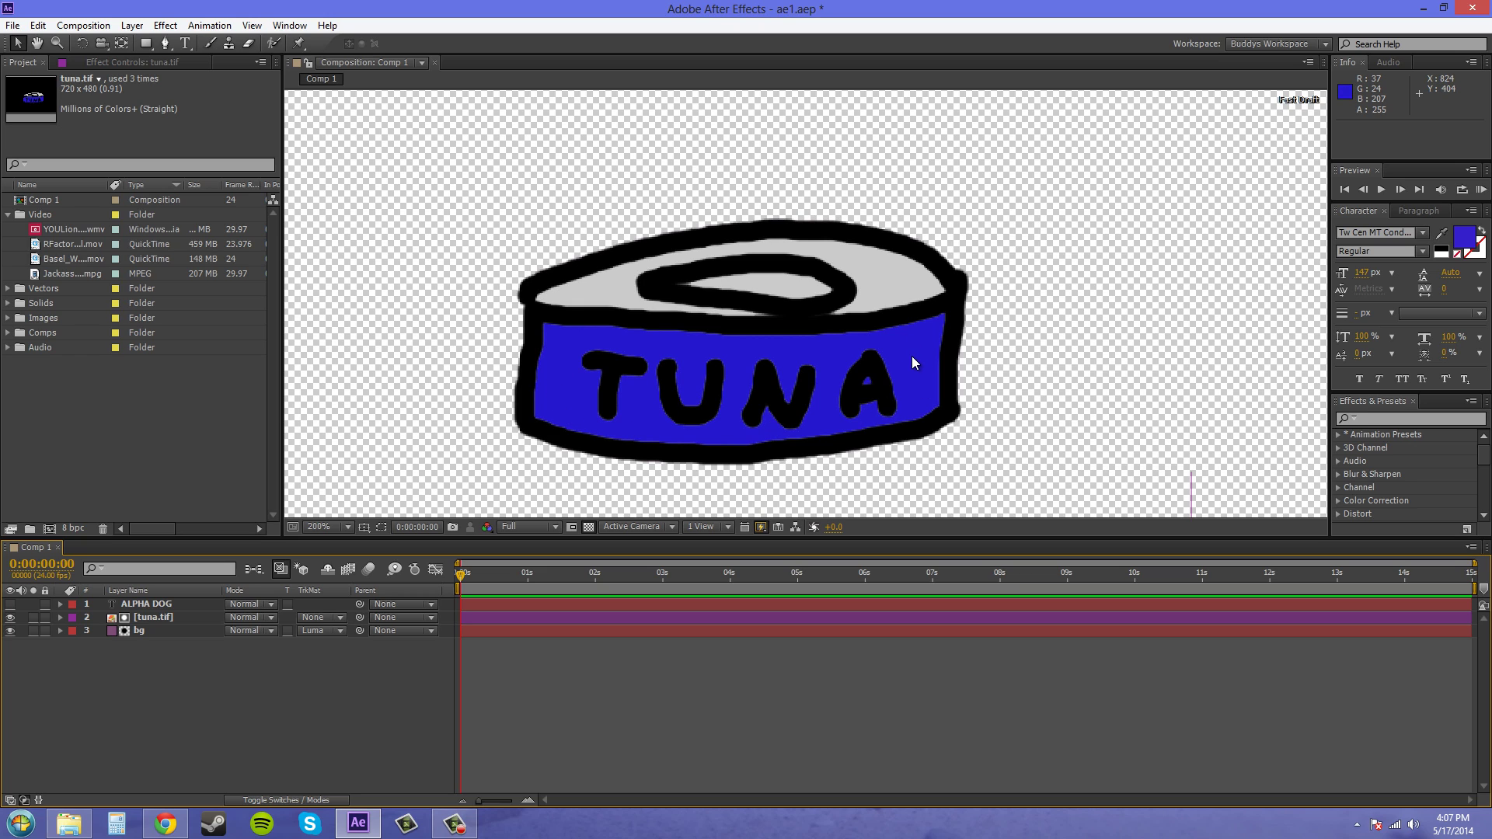
{"action": "left_click", "coordinate": [11, 618]}
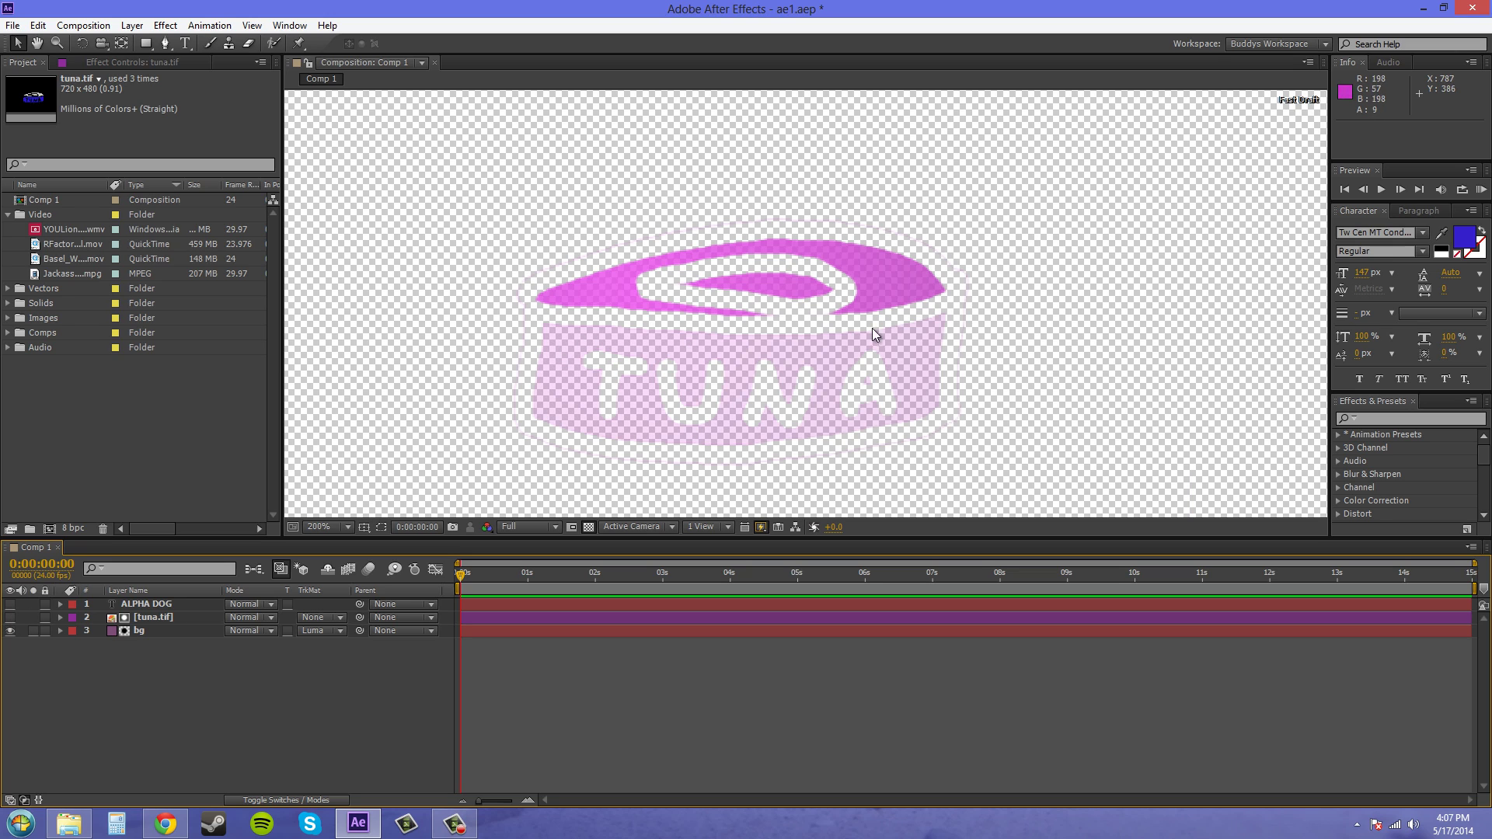
{"action": "left_click", "coordinate": [10, 618]}
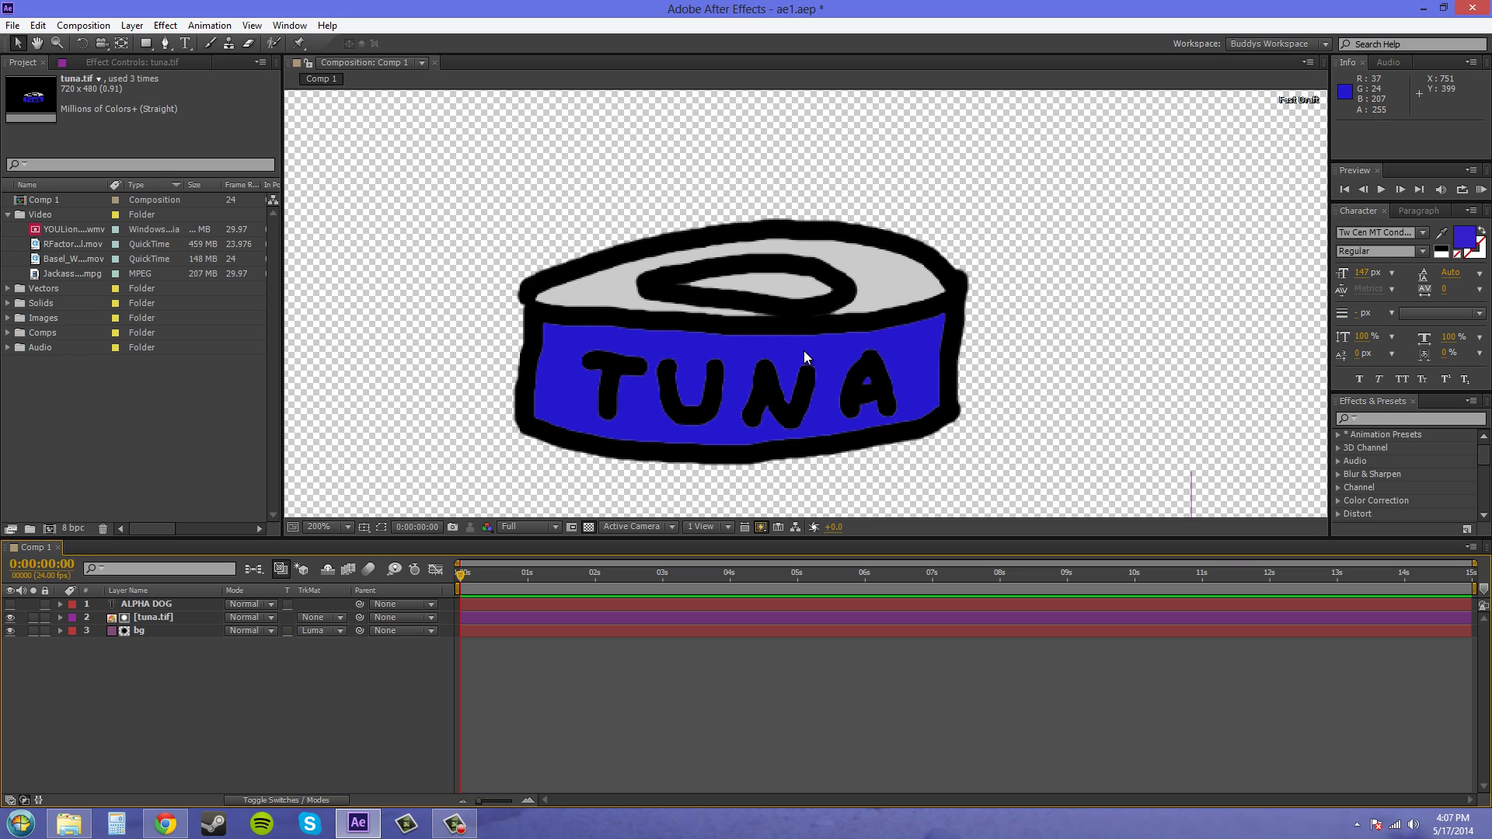
- Set the bg layer's track matte to Luma Inverted Matte "[tuna.tif]"
{"action": "scroll", "coordinate": [804, 353], "scroll_direction": "down", "scroll_amount": 1}
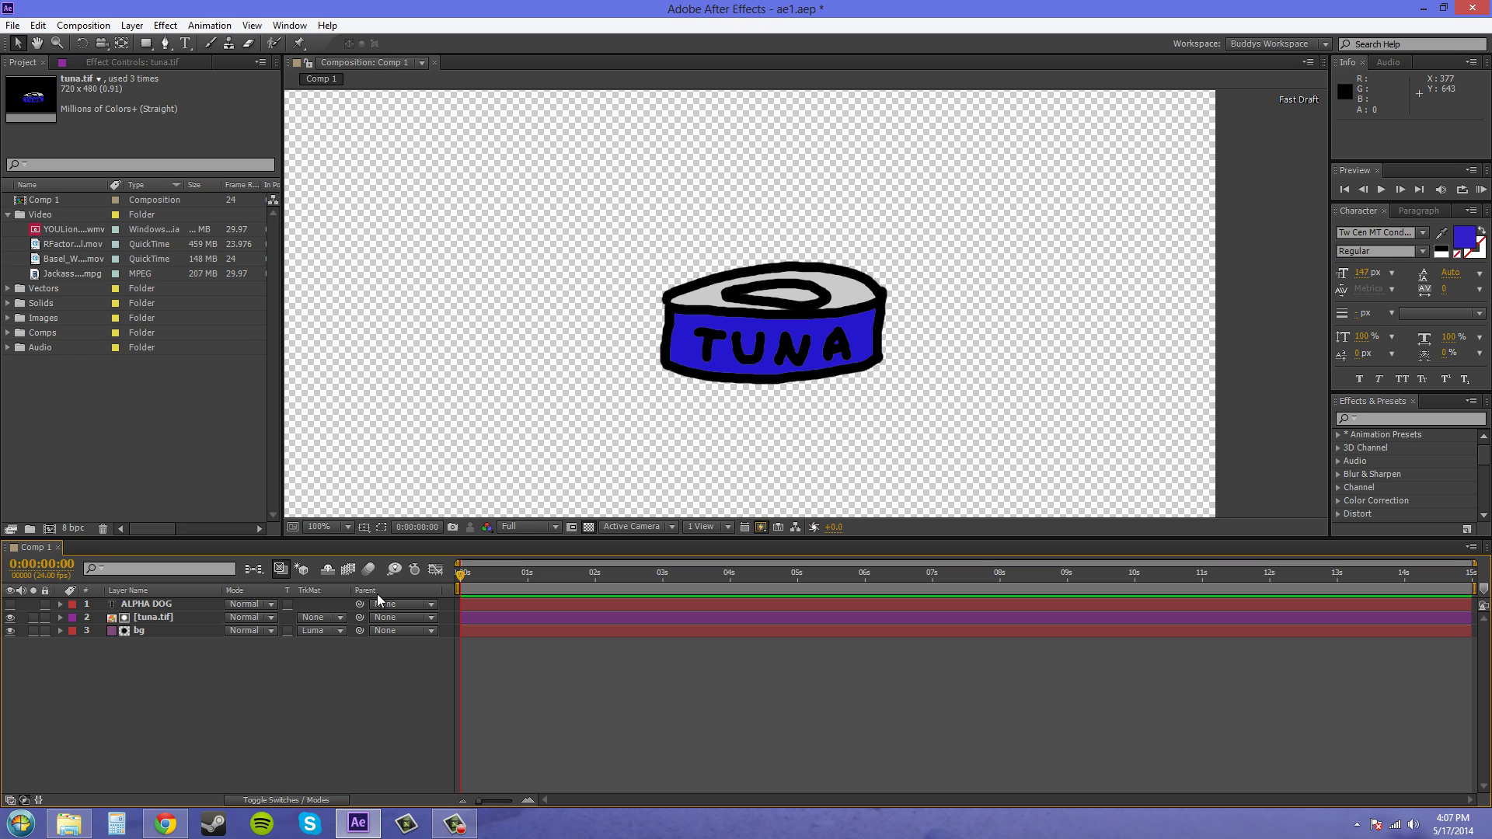
{"action": "left_click", "coordinate": [320, 630]}
{"action": "left_click", "coordinate": [349, 721]}
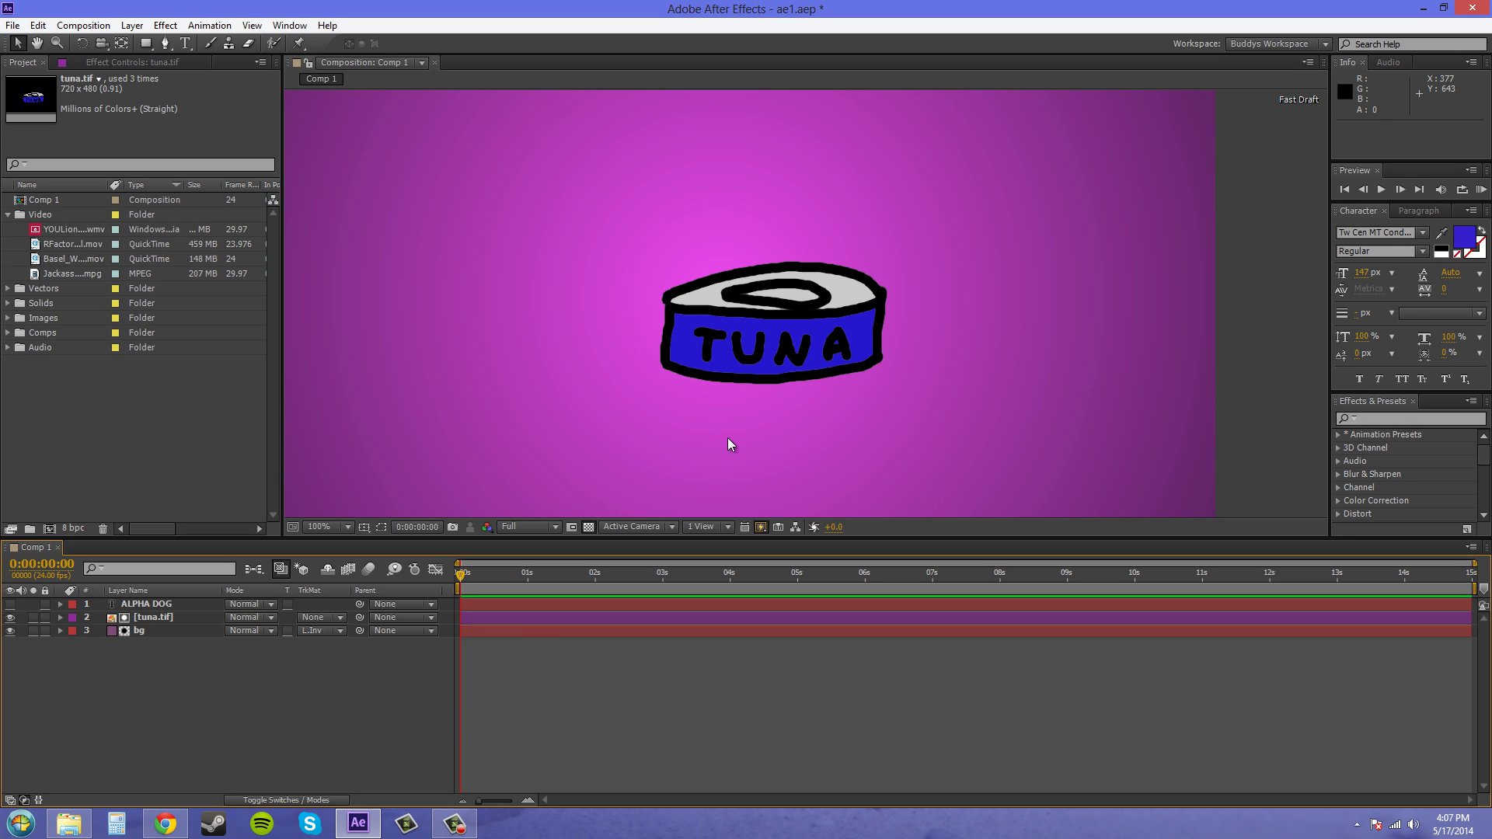
- View the whole composition at 50% and set the bg layer to No Track Matte
{"action": "scroll", "coordinate": [911, 341], "scroll_direction": "down", "scroll_amount": 1}
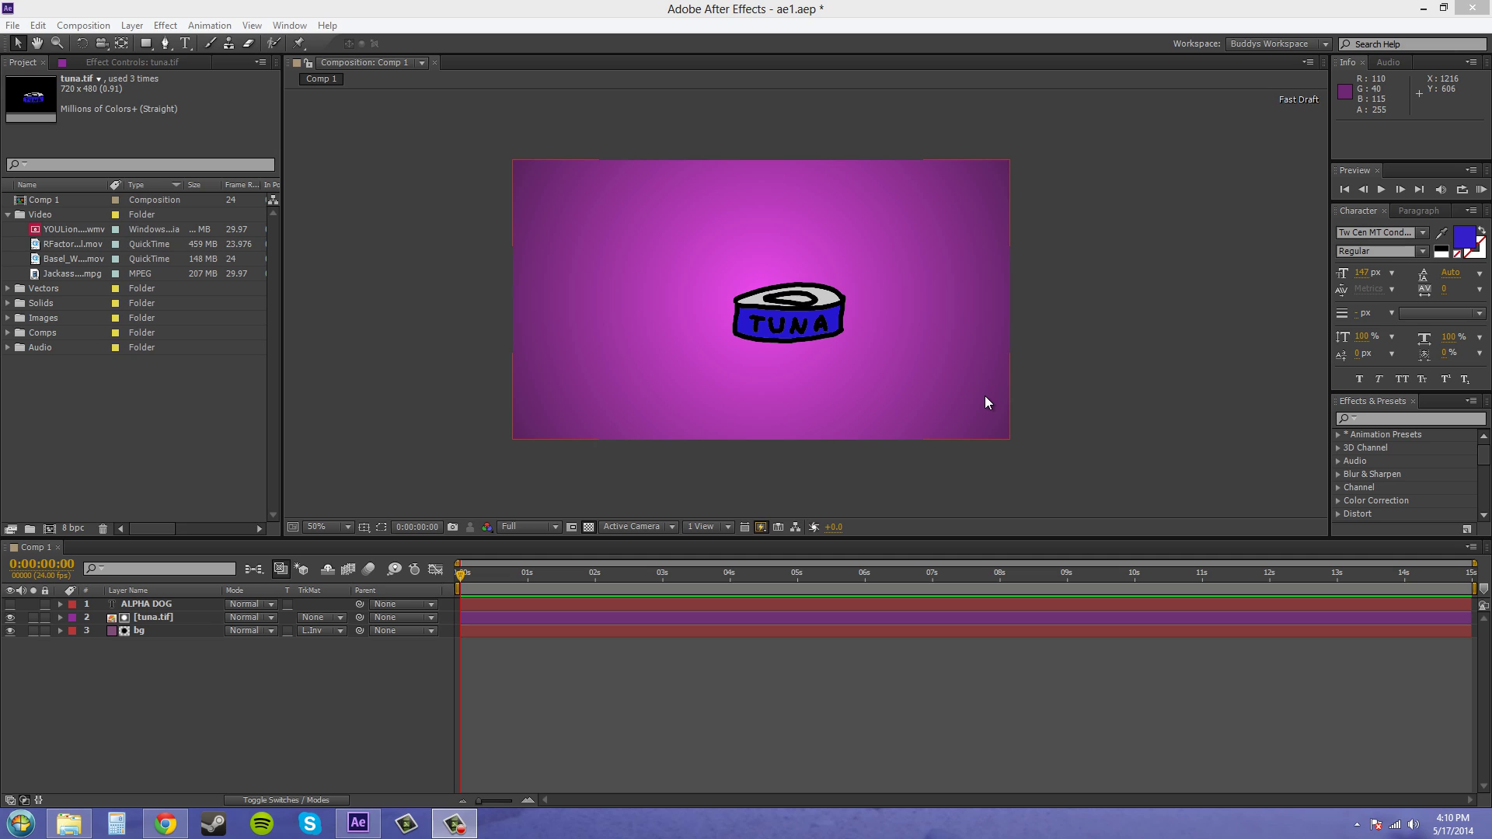
{"action": "left_click", "coordinate": [314, 631]}
{"action": "left_click", "coordinate": [320, 648]}
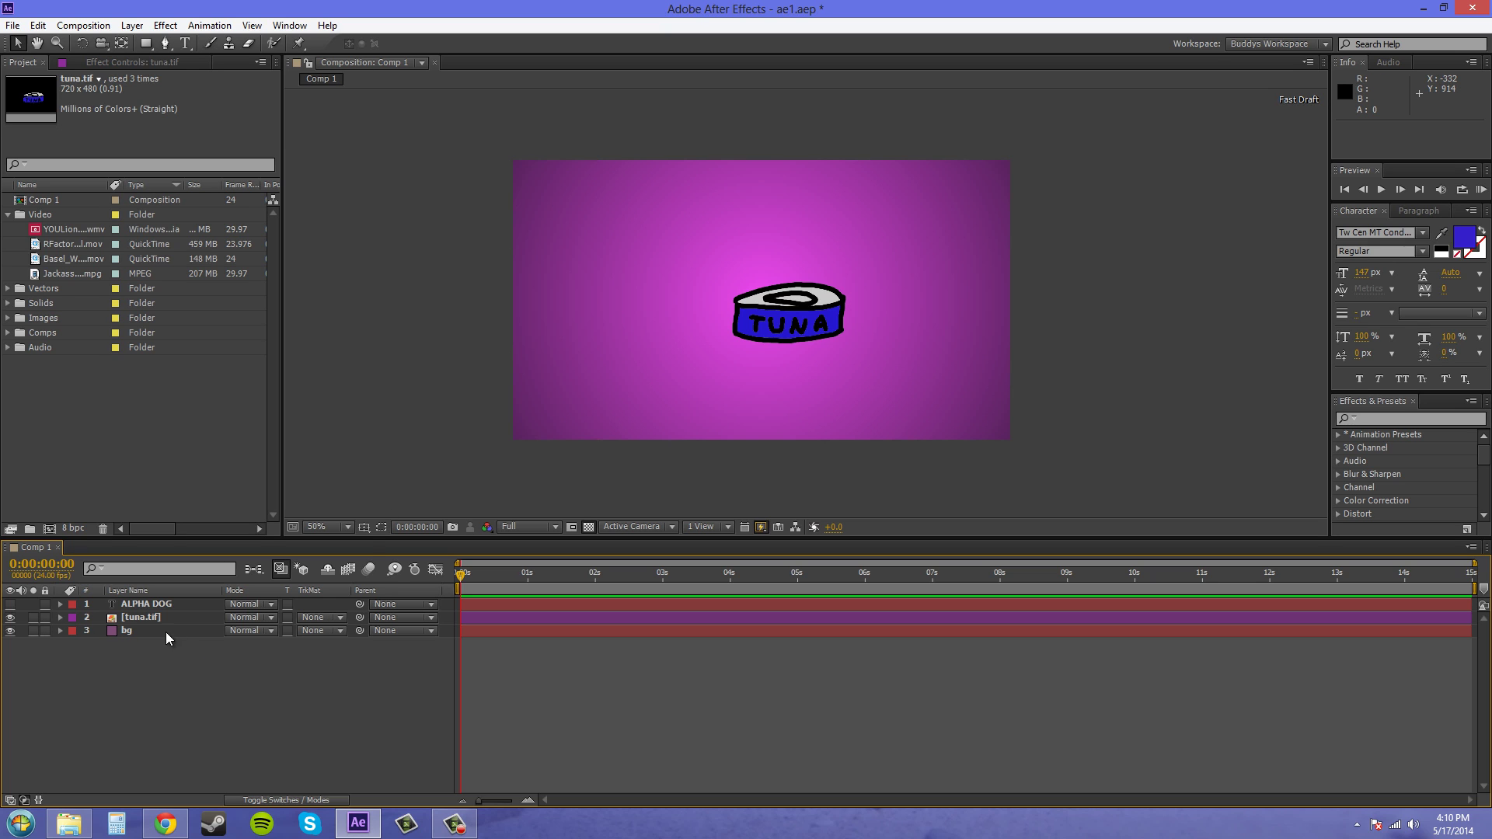
- Show the ALPHA DOG text layer and hide the tuna.tif layer
{"action": "left_click", "coordinate": [10, 604]}
{"action": "left_click", "coordinate": [11, 617]}
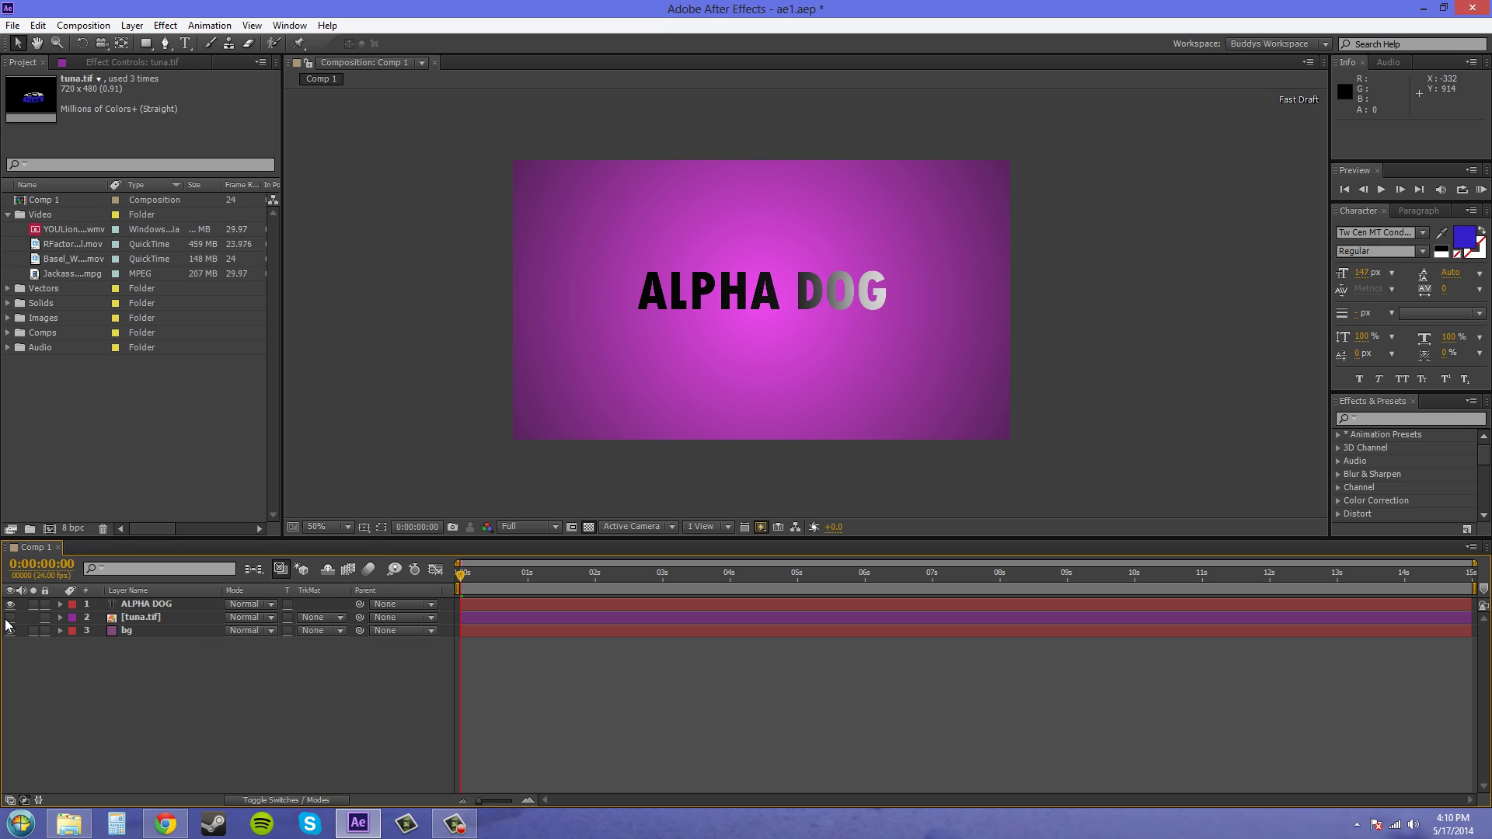
{"action": "left_click", "coordinate": [10, 617]}
{"action": "left_click", "coordinate": [10, 617]}
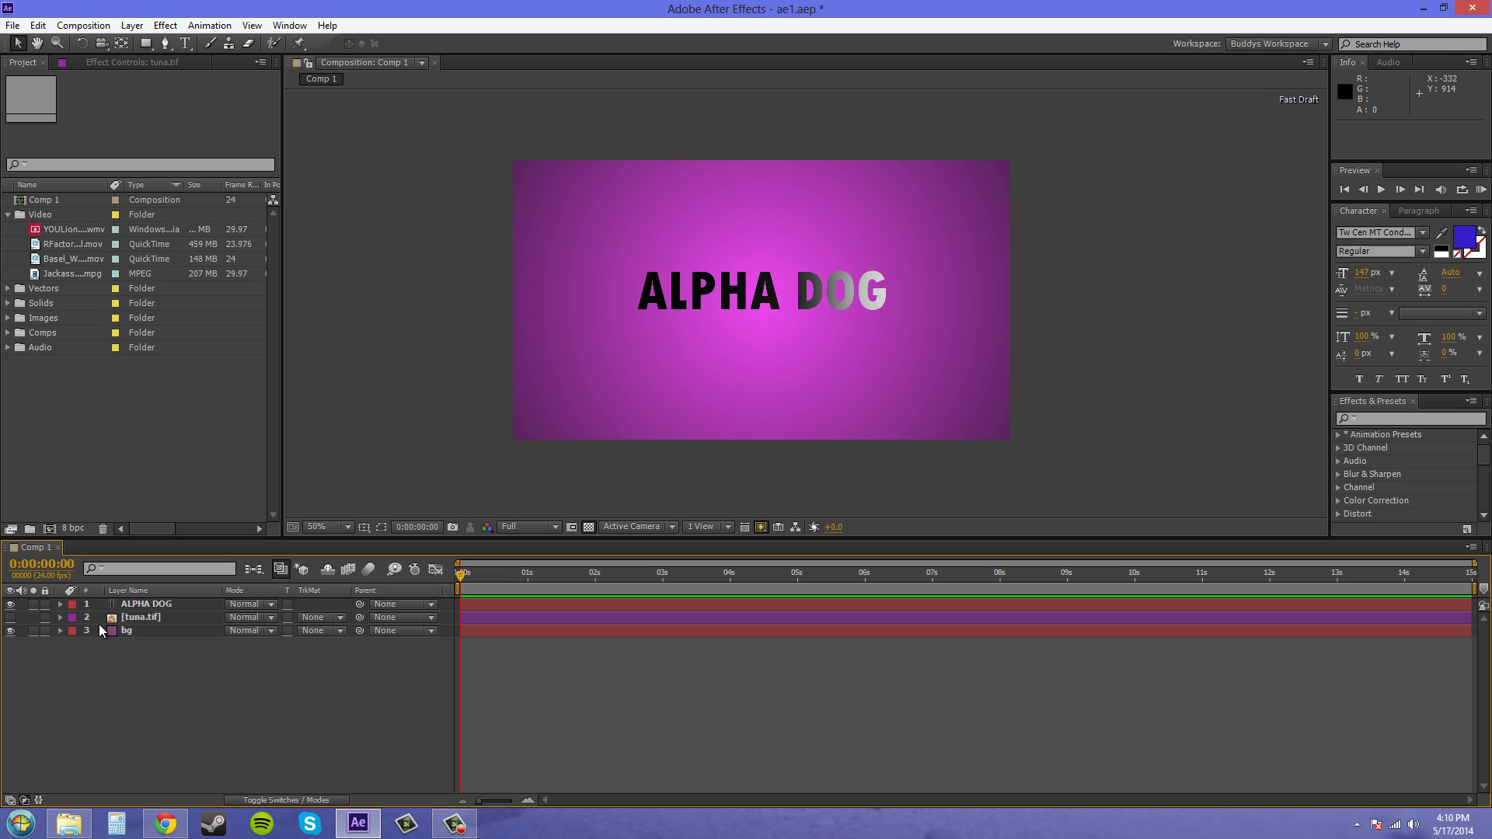
- Select the bg layer and search the effects library for "set matte"
{"action": "left_click", "coordinate": [144, 607]}
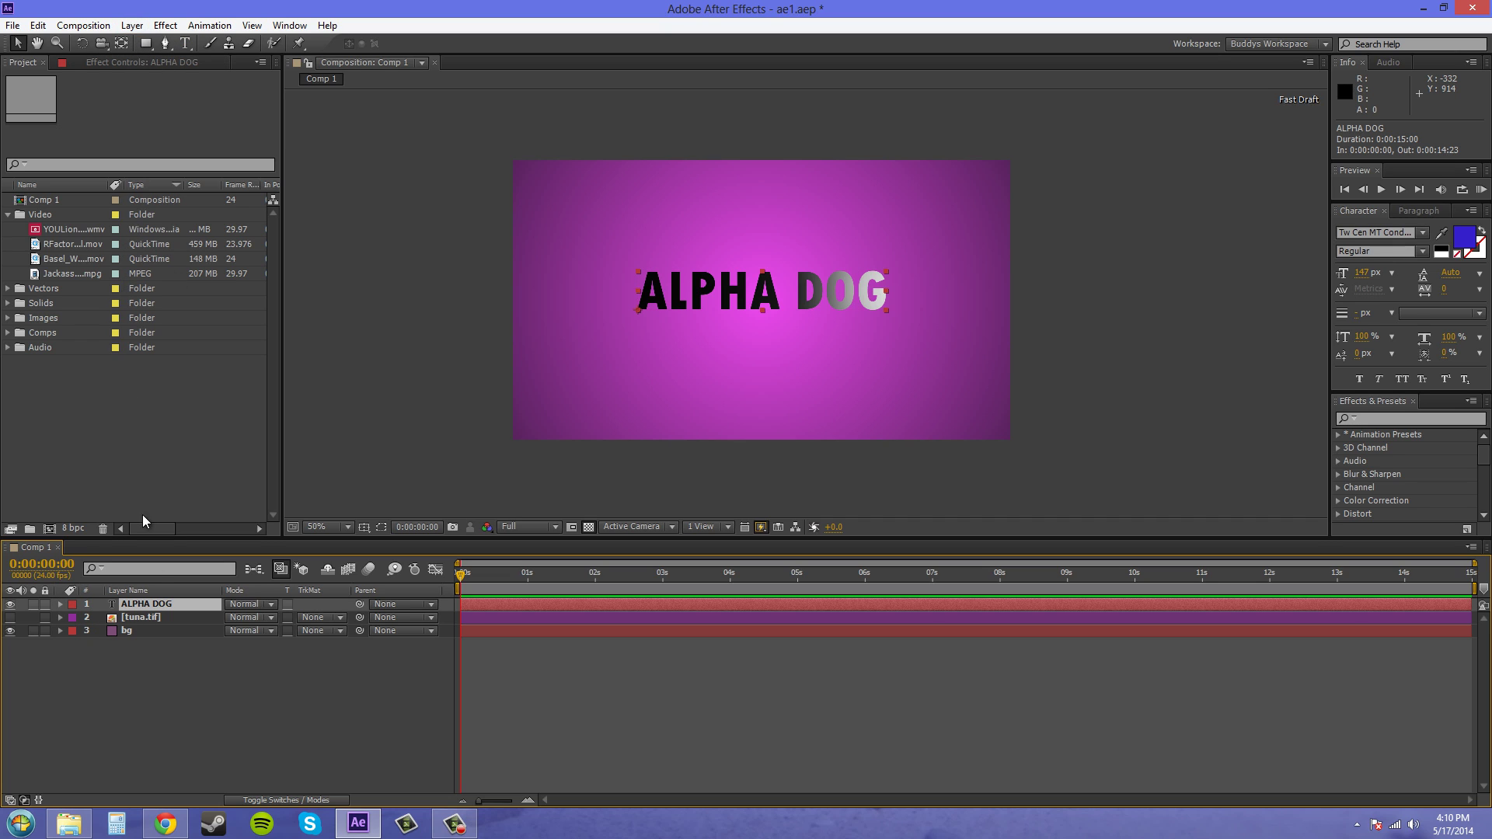
{"action": "left_click", "coordinate": [126, 631]}
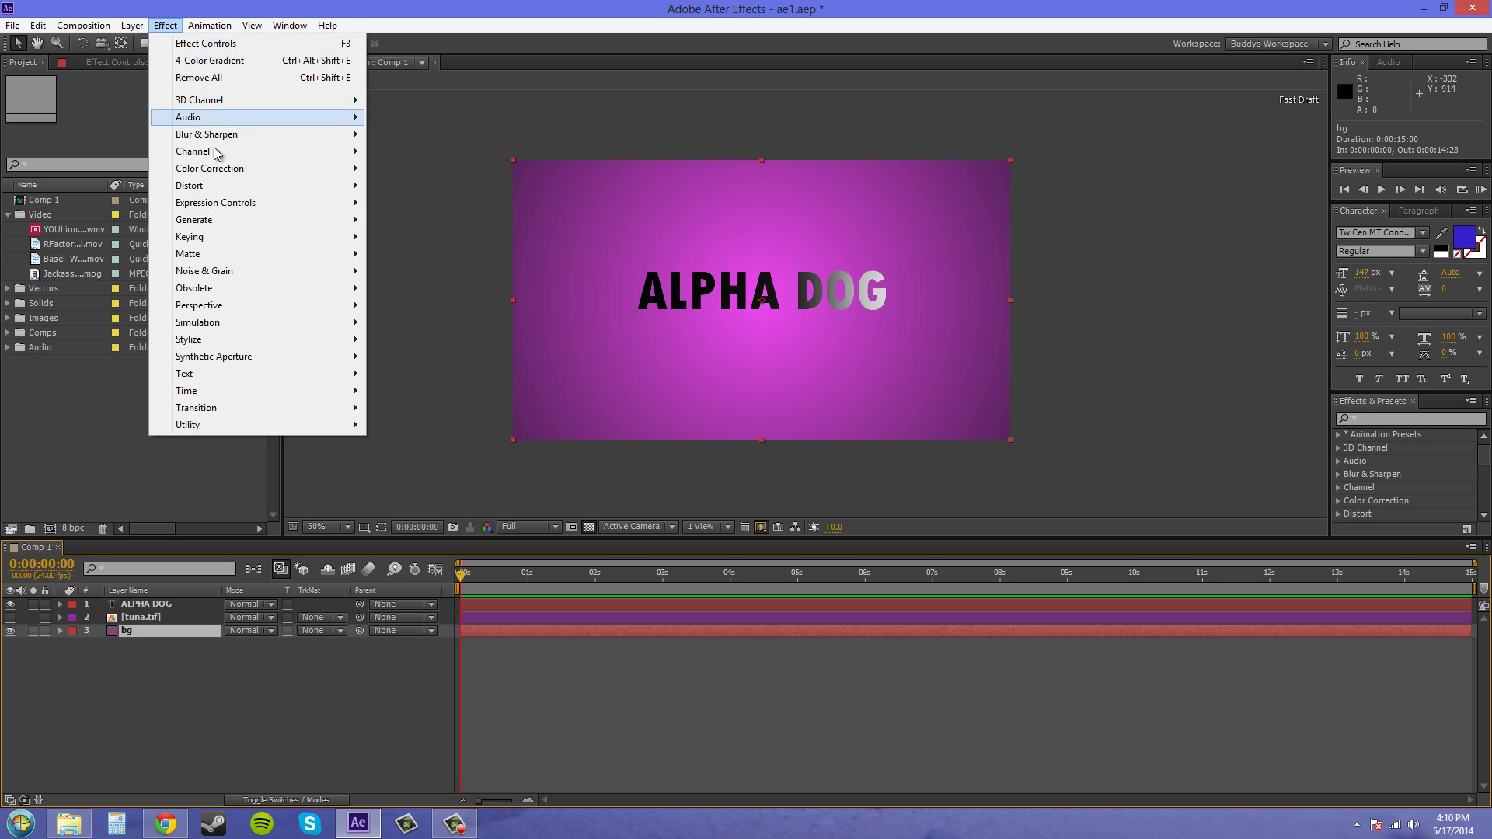
{"action": "mouse_move", "coordinate": [237, 257]}
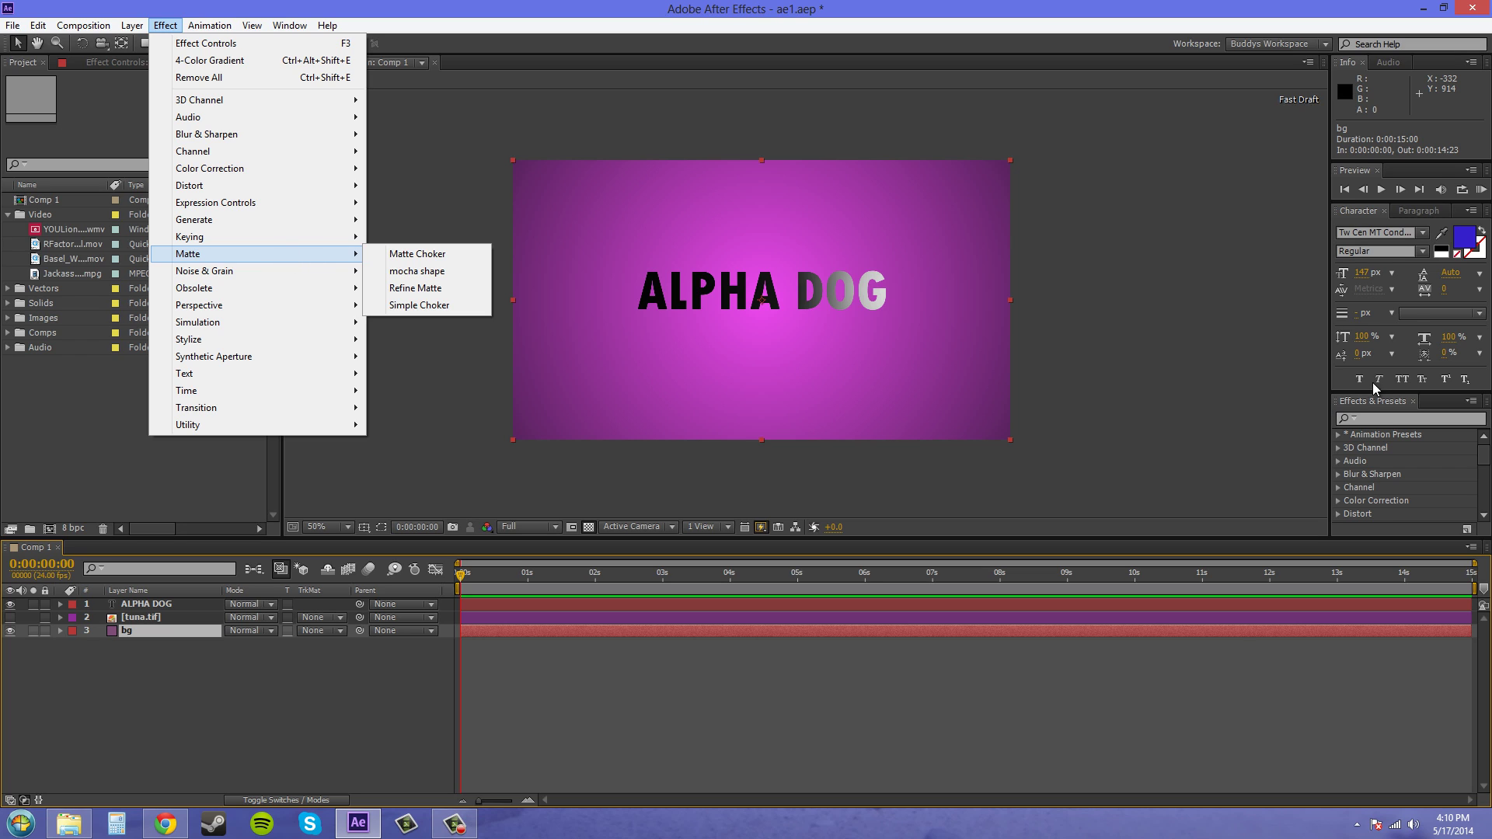
{"action": "left_click", "coordinate": [1379, 416]}
{"action": "left_click", "coordinate": [1380, 416]}
{"action": "type", "text": "set matte"}
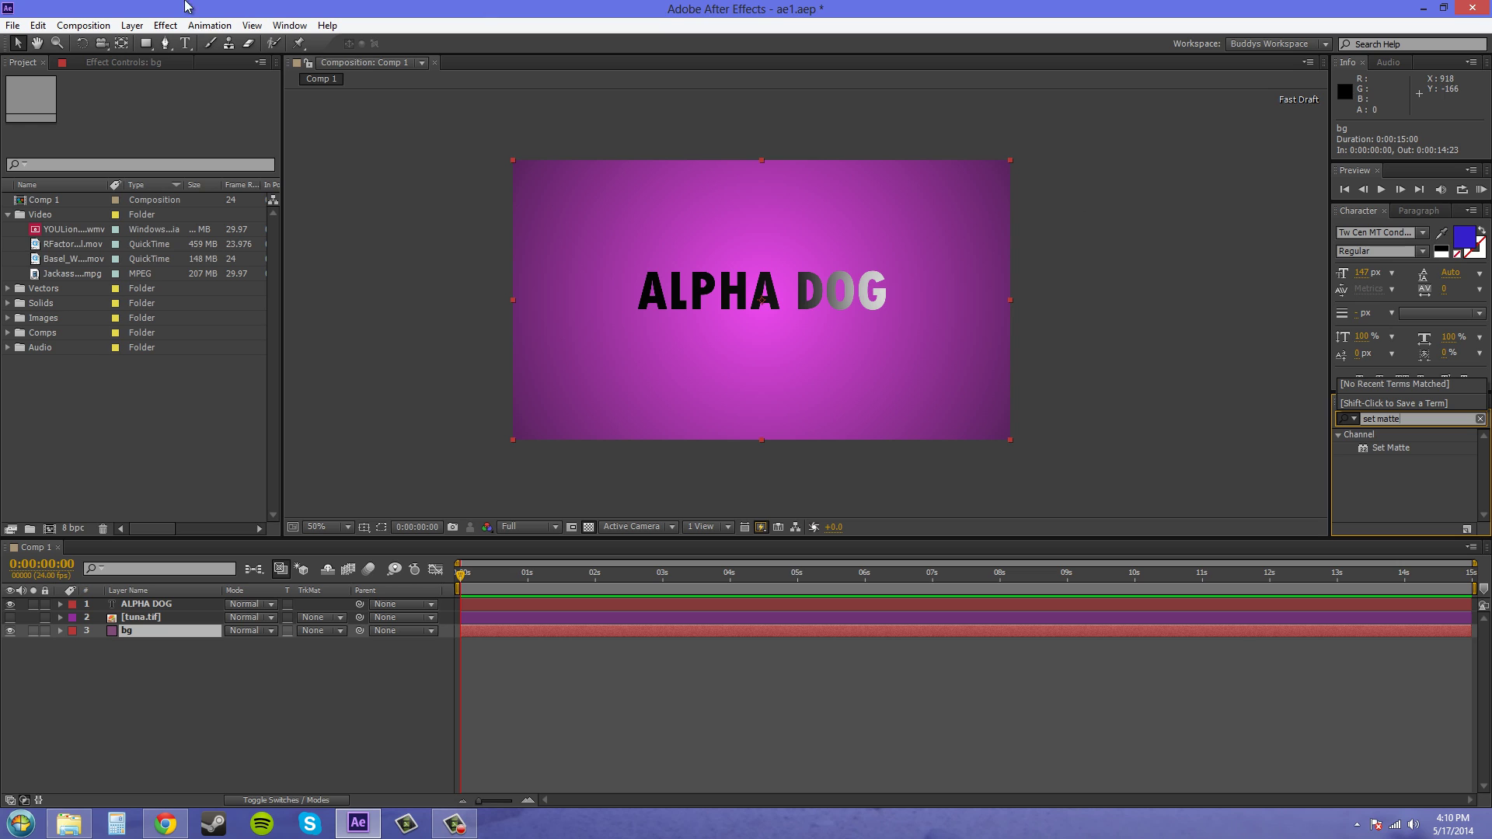
- Apply the Set Matte effect from the Channel category to the bg layer
{"action": "left_click", "coordinate": [165, 25]}
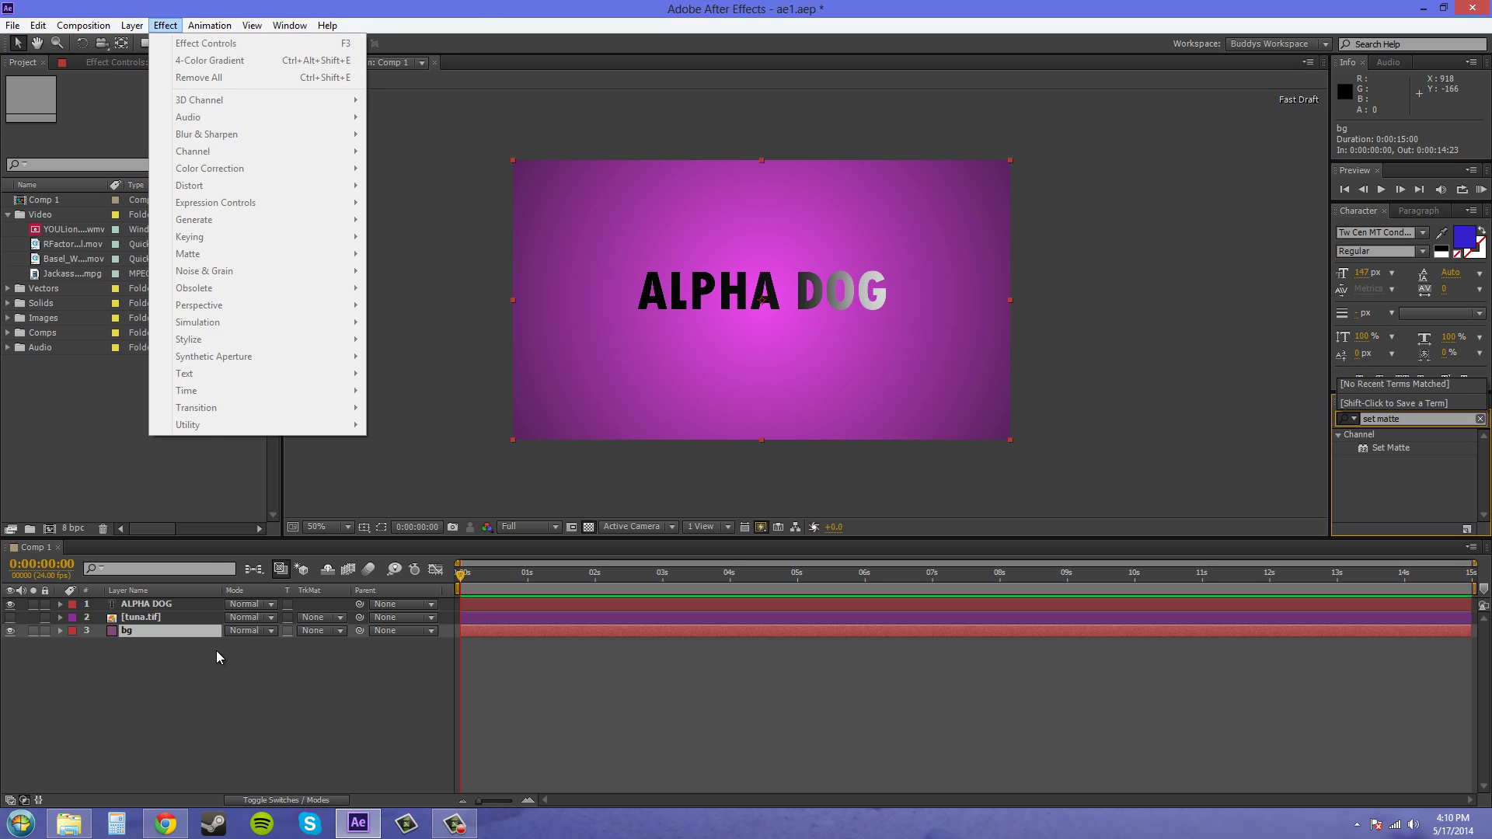
{"action": "left_click", "coordinate": [174, 642]}
{"action": "left_click", "coordinate": [180, 631]}
{"action": "left_click", "coordinate": [164, 26]}
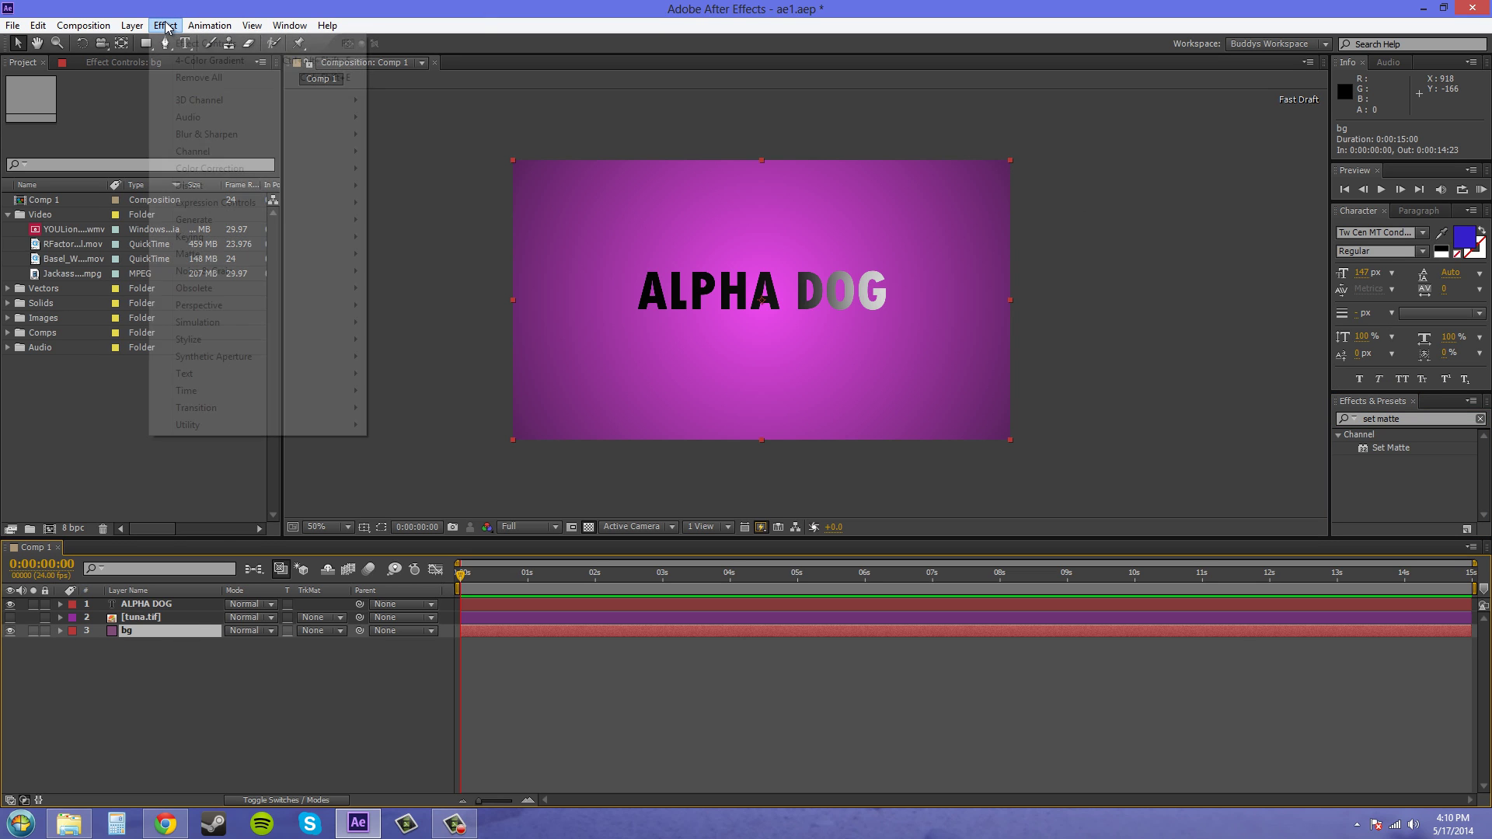
{"action": "mouse_move", "coordinate": [212, 151]}
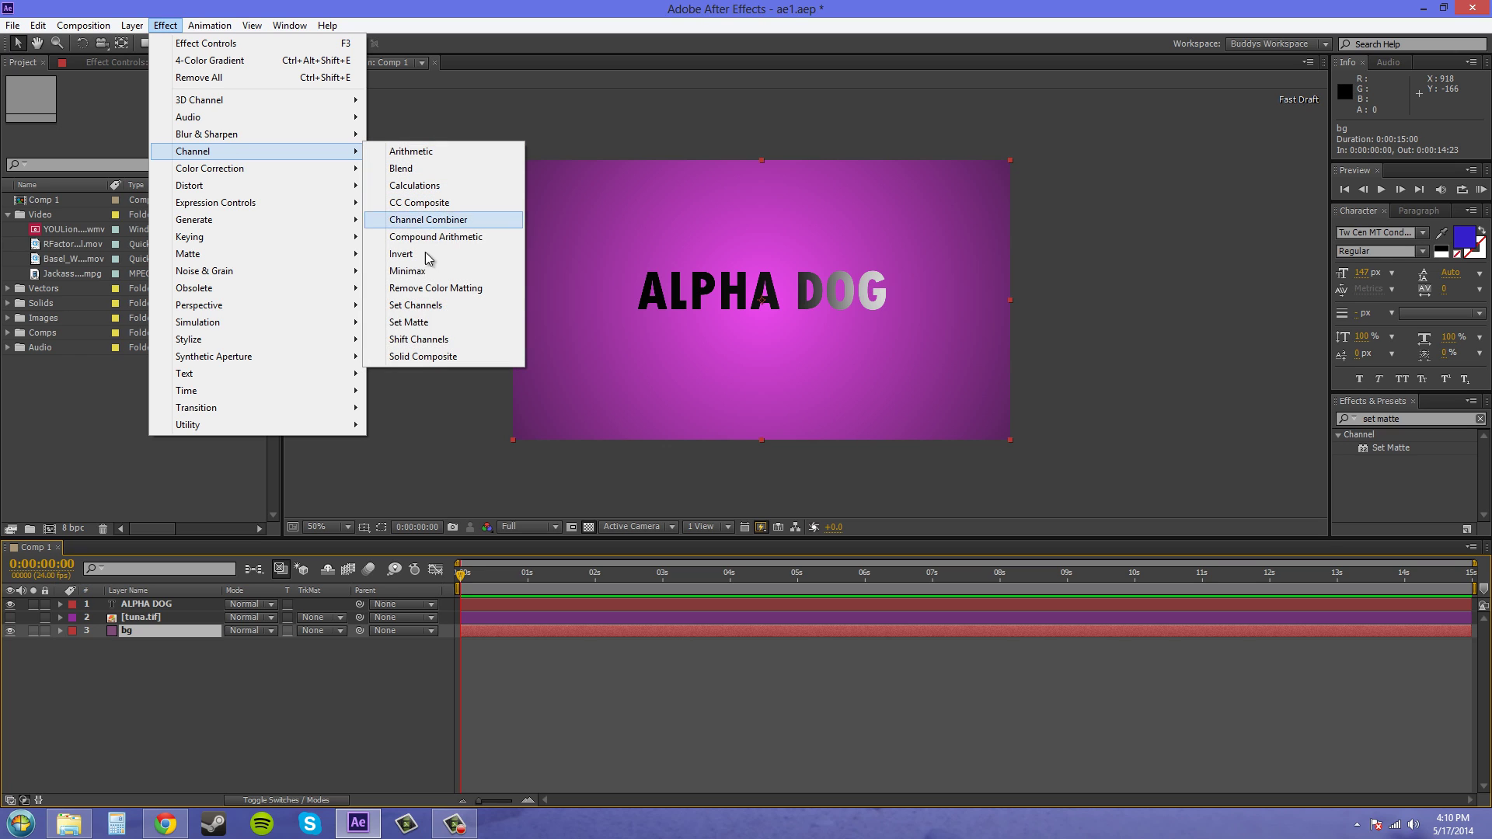
{"action": "left_click", "coordinate": [424, 323]}
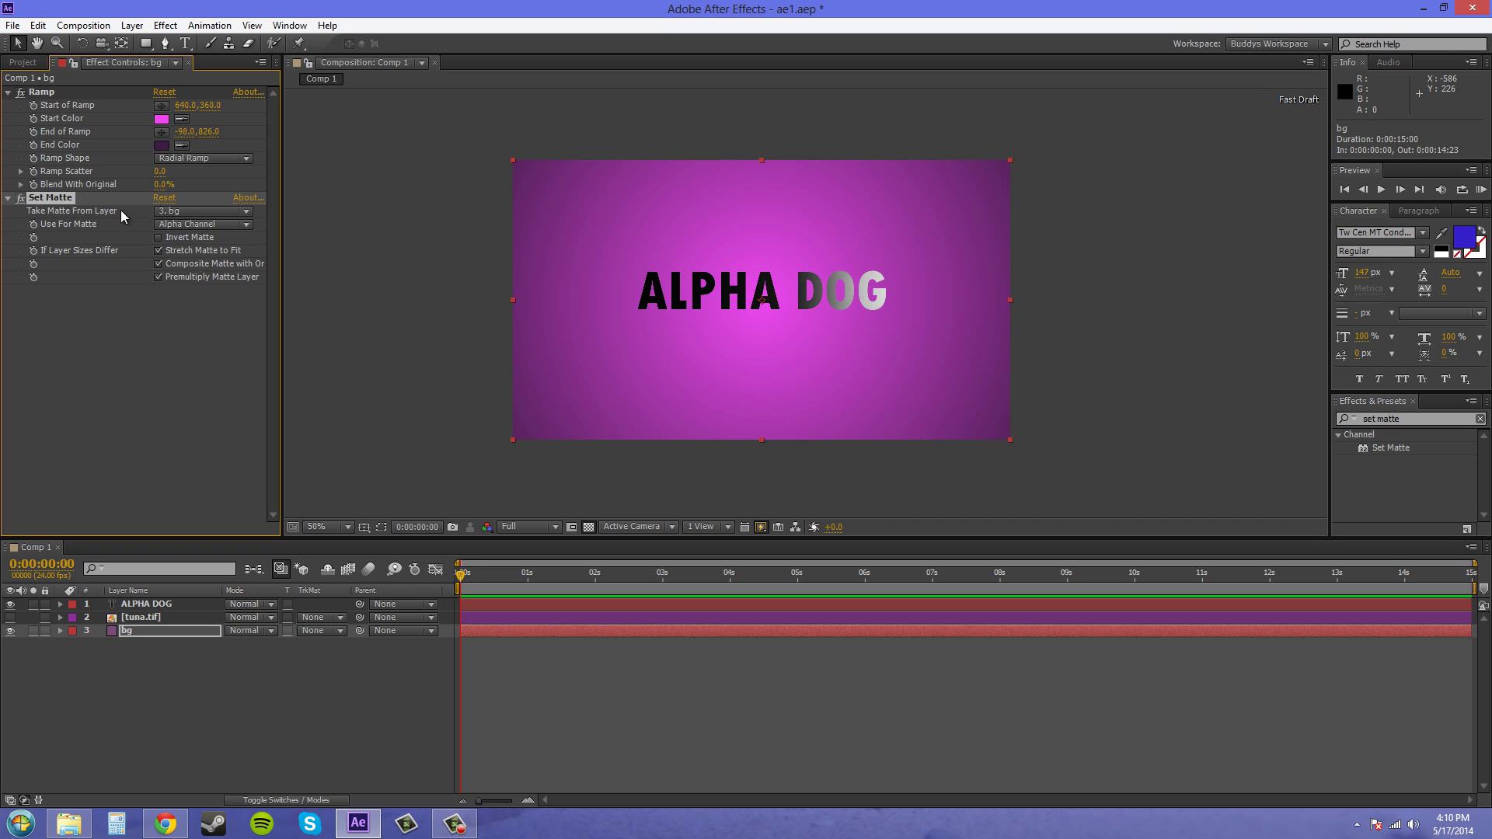
- Try the ALPHA DOG layer and the tuna.tif layer in turn as the Set Matte effect's matte source
{"action": "left_click", "coordinate": [185, 211]}
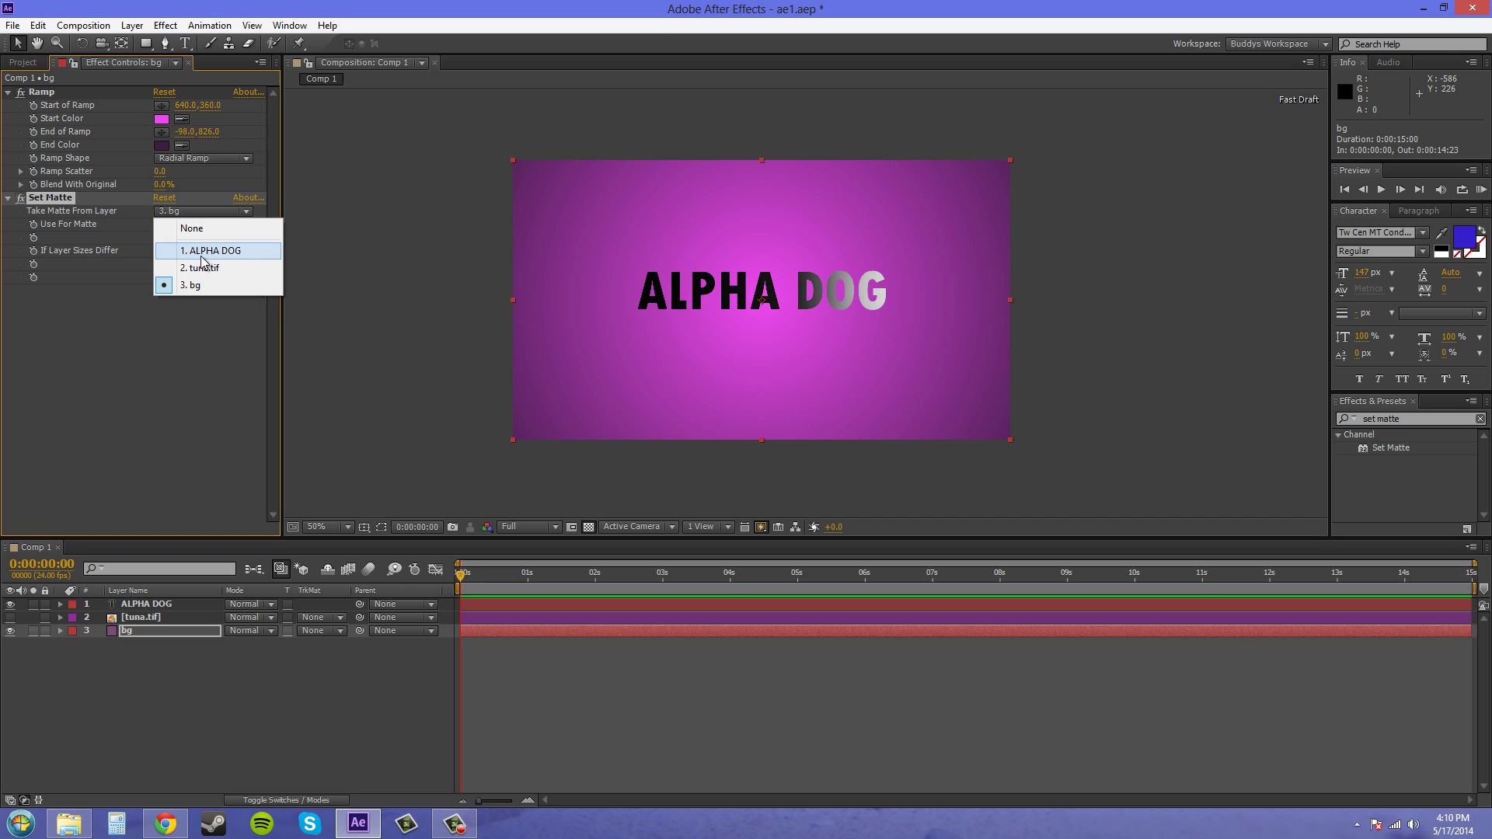
{"action": "left_click", "coordinate": [202, 253]}
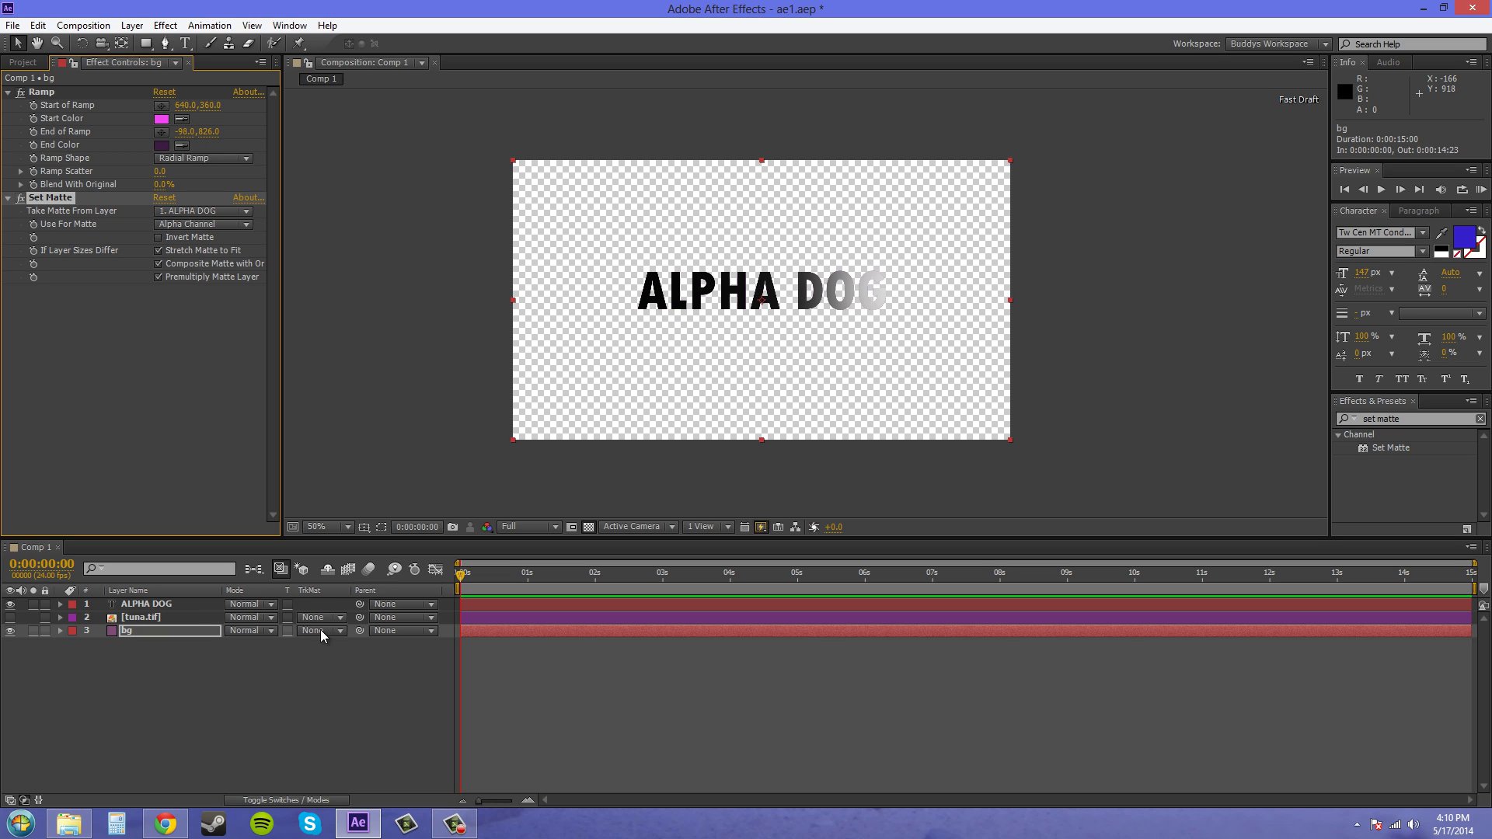
{"action": "left_click", "coordinate": [199, 212]}
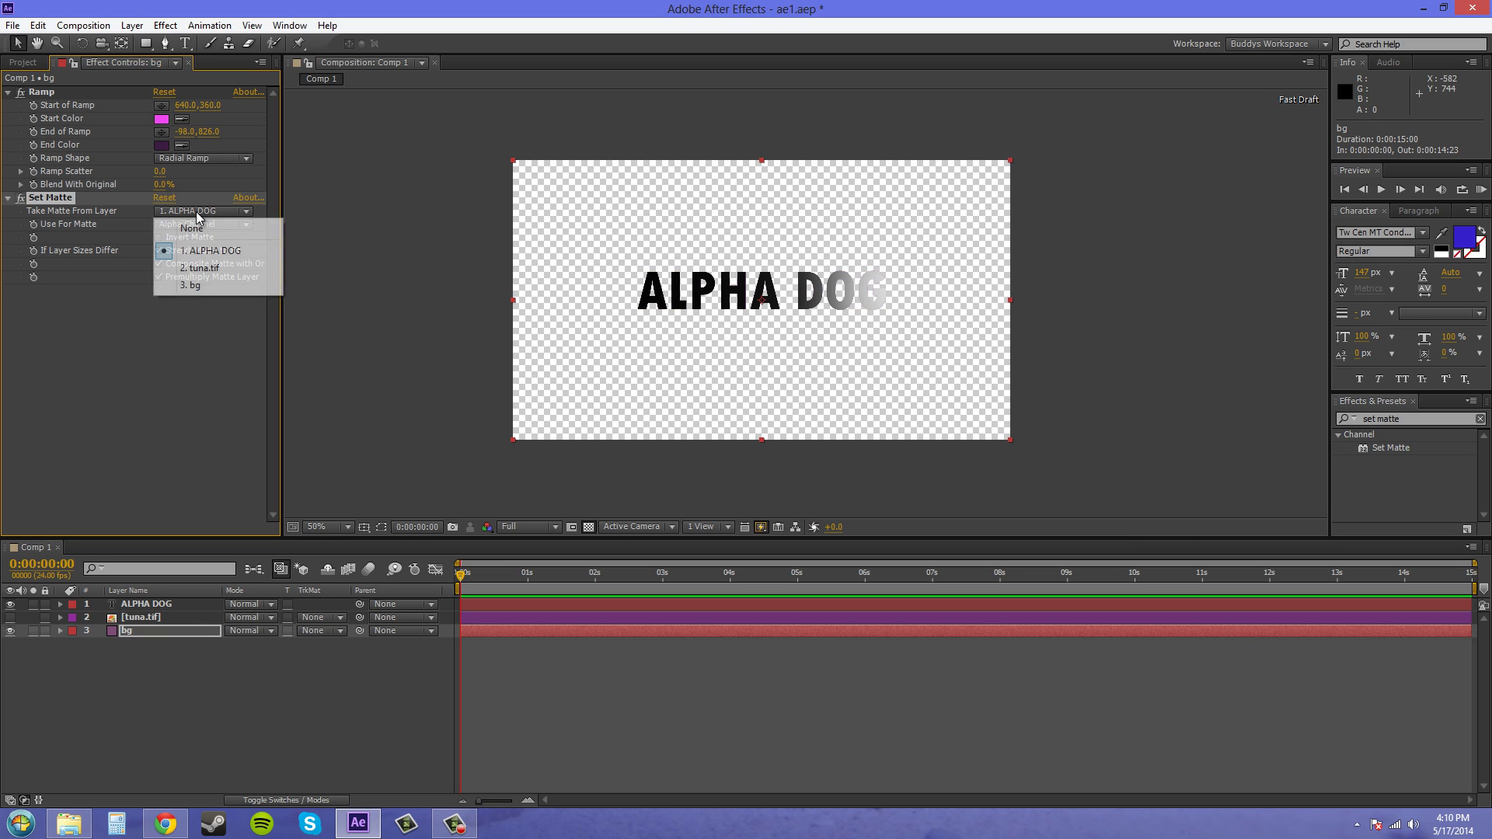
{"action": "left_click", "coordinate": [201, 268]}
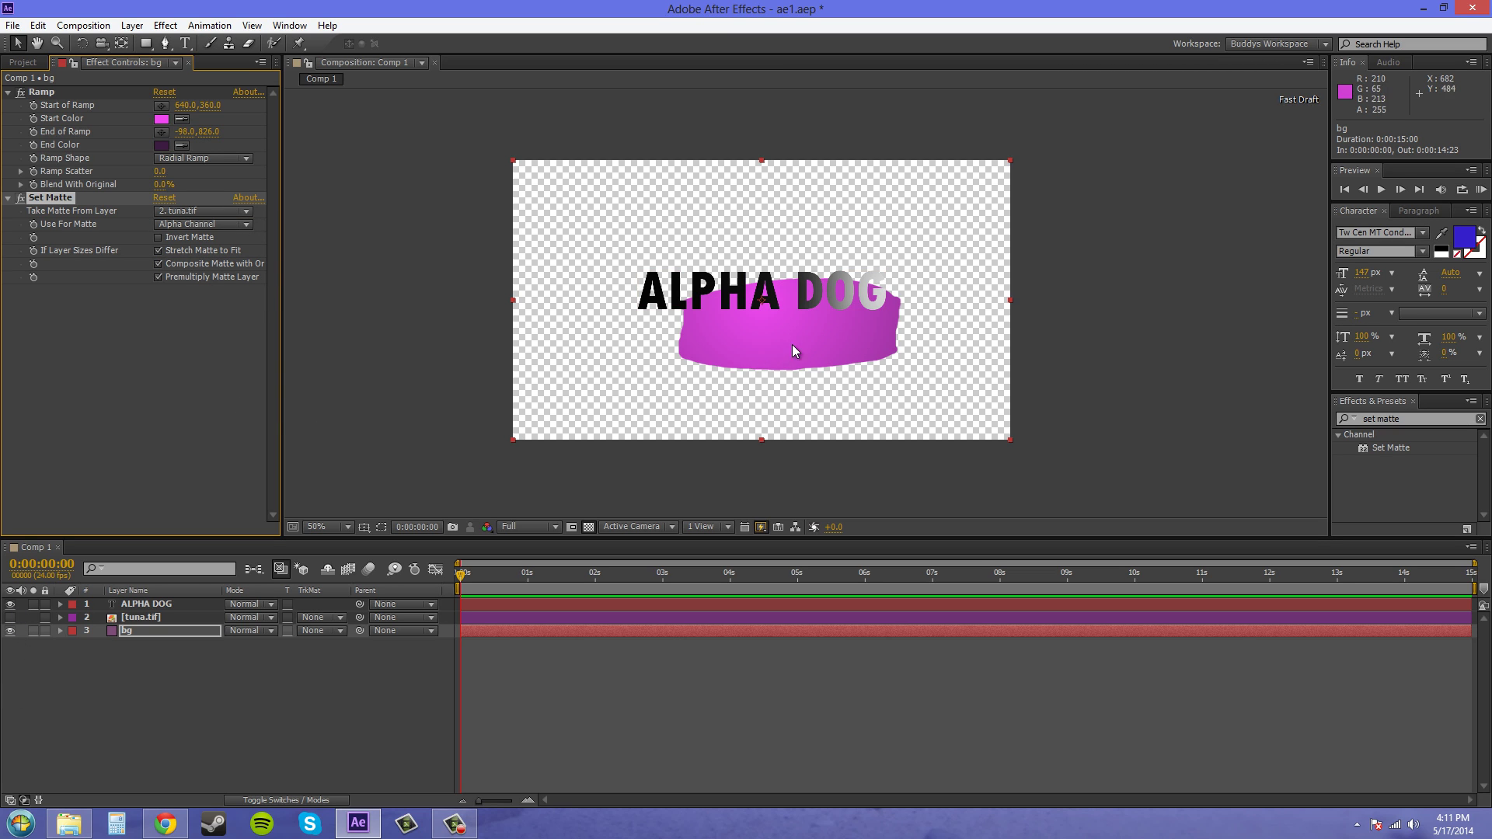
- Review the channels available for the matte and toggle Invert Matte on and off in the Set Matte effect
{"action": "left_click", "coordinate": [218, 225]}
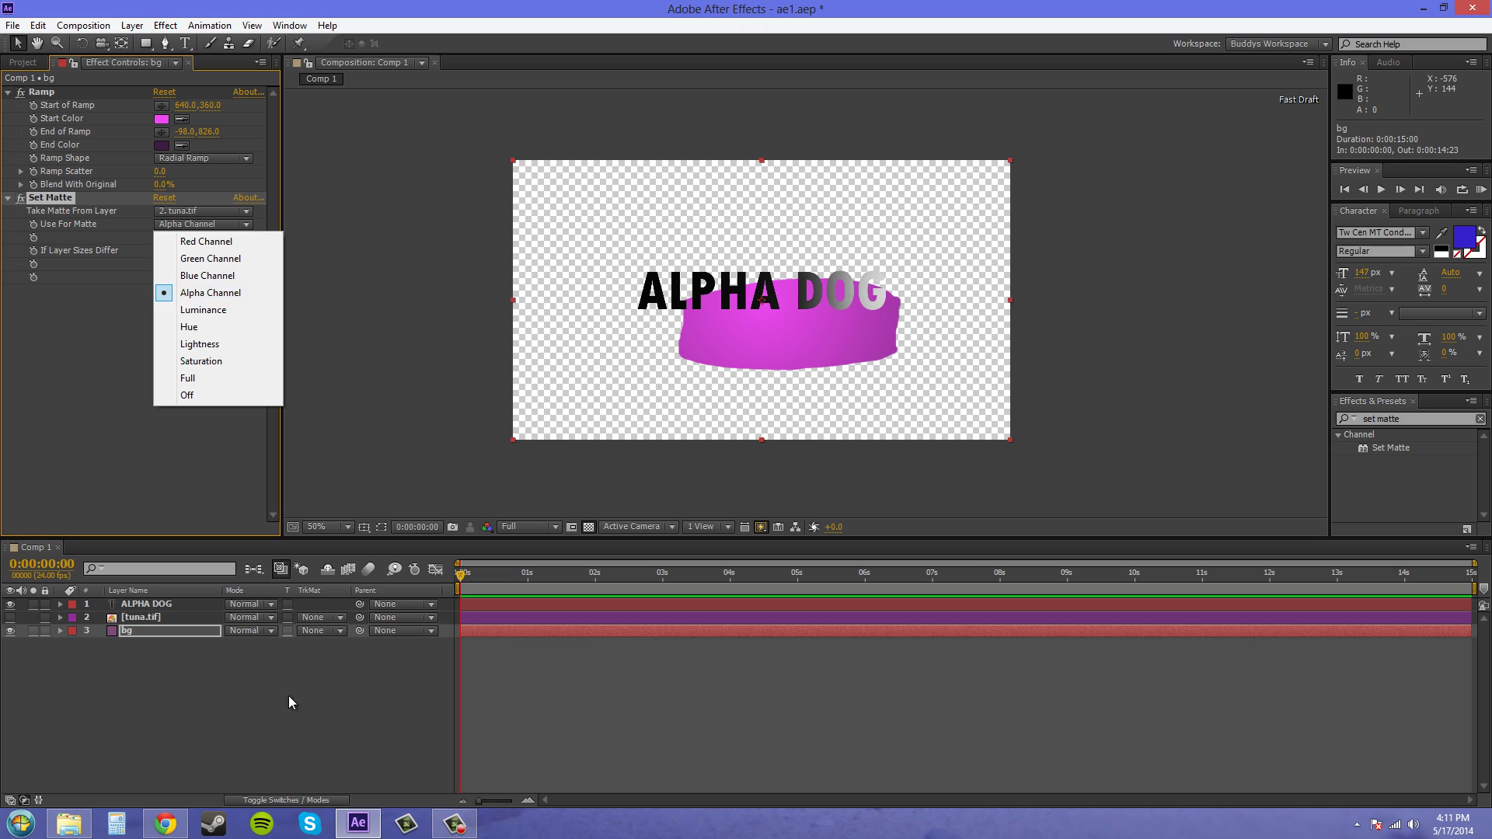
{"action": "left_click", "coordinate": [50, 197]}
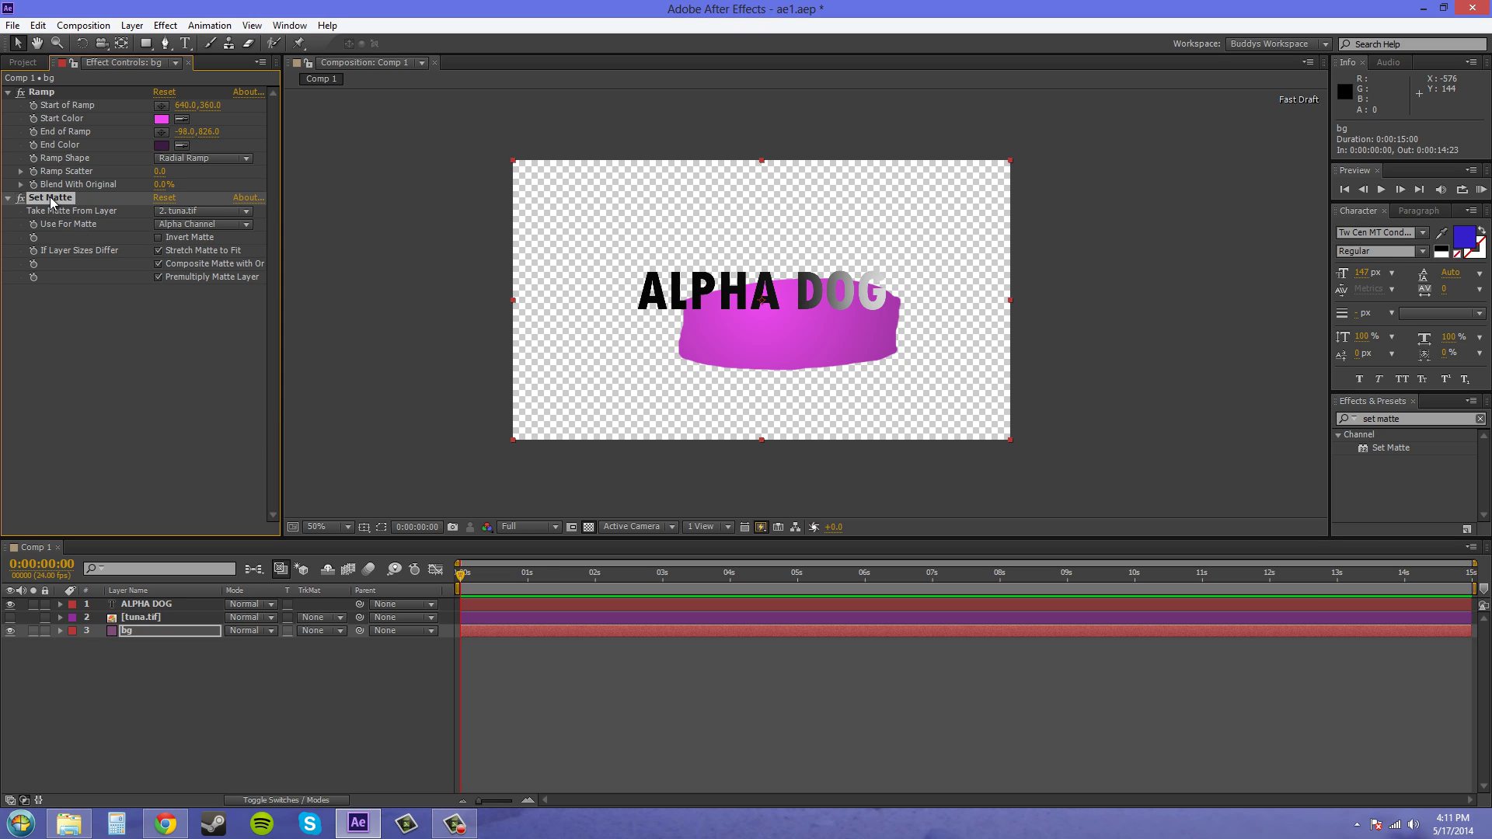
{"action": "left_click", "coordinate": [158, 238]}
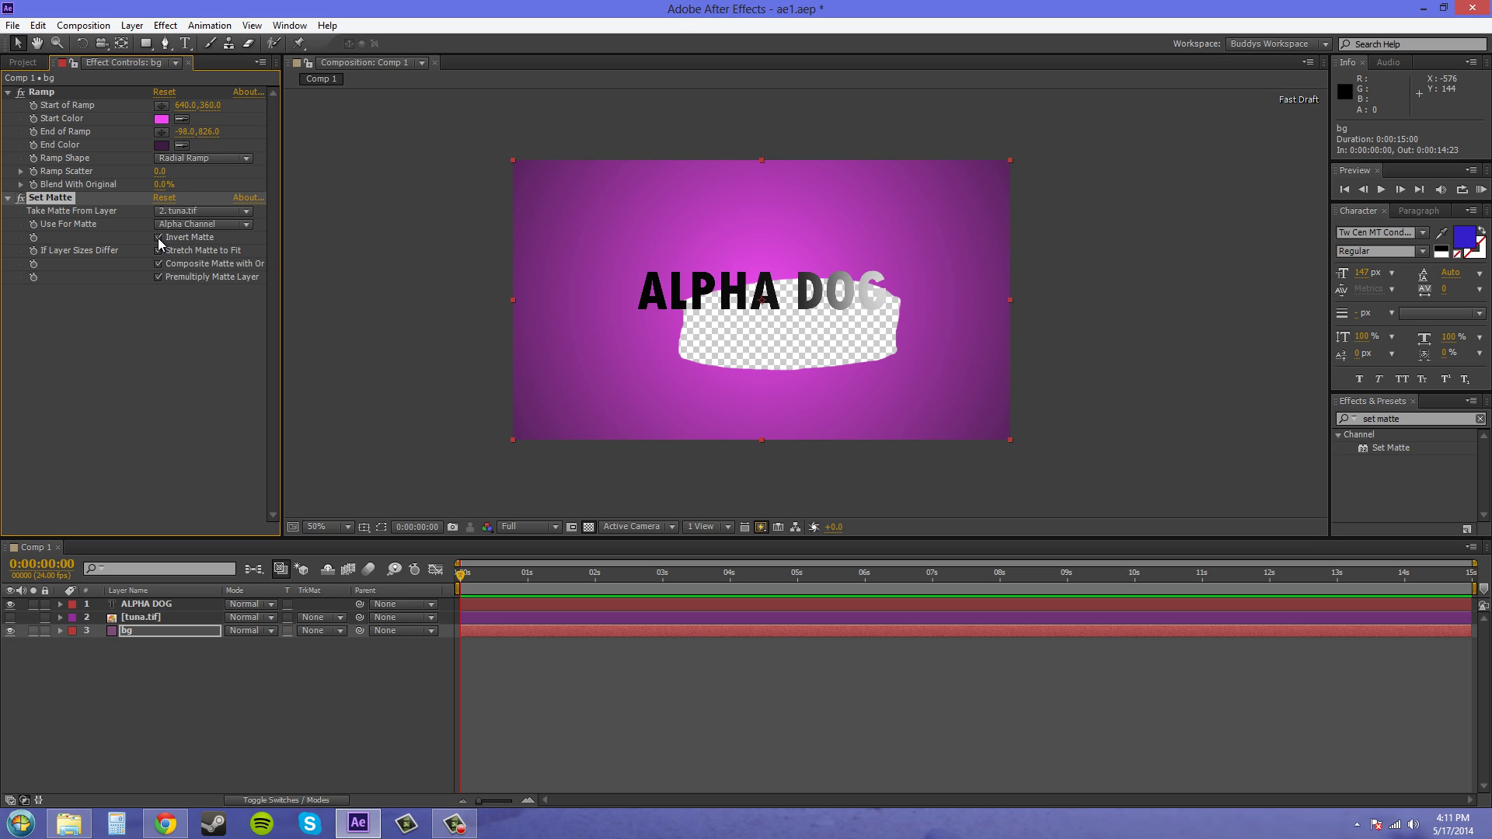
{"action": "left_click", "coordinate": [158, 238]}
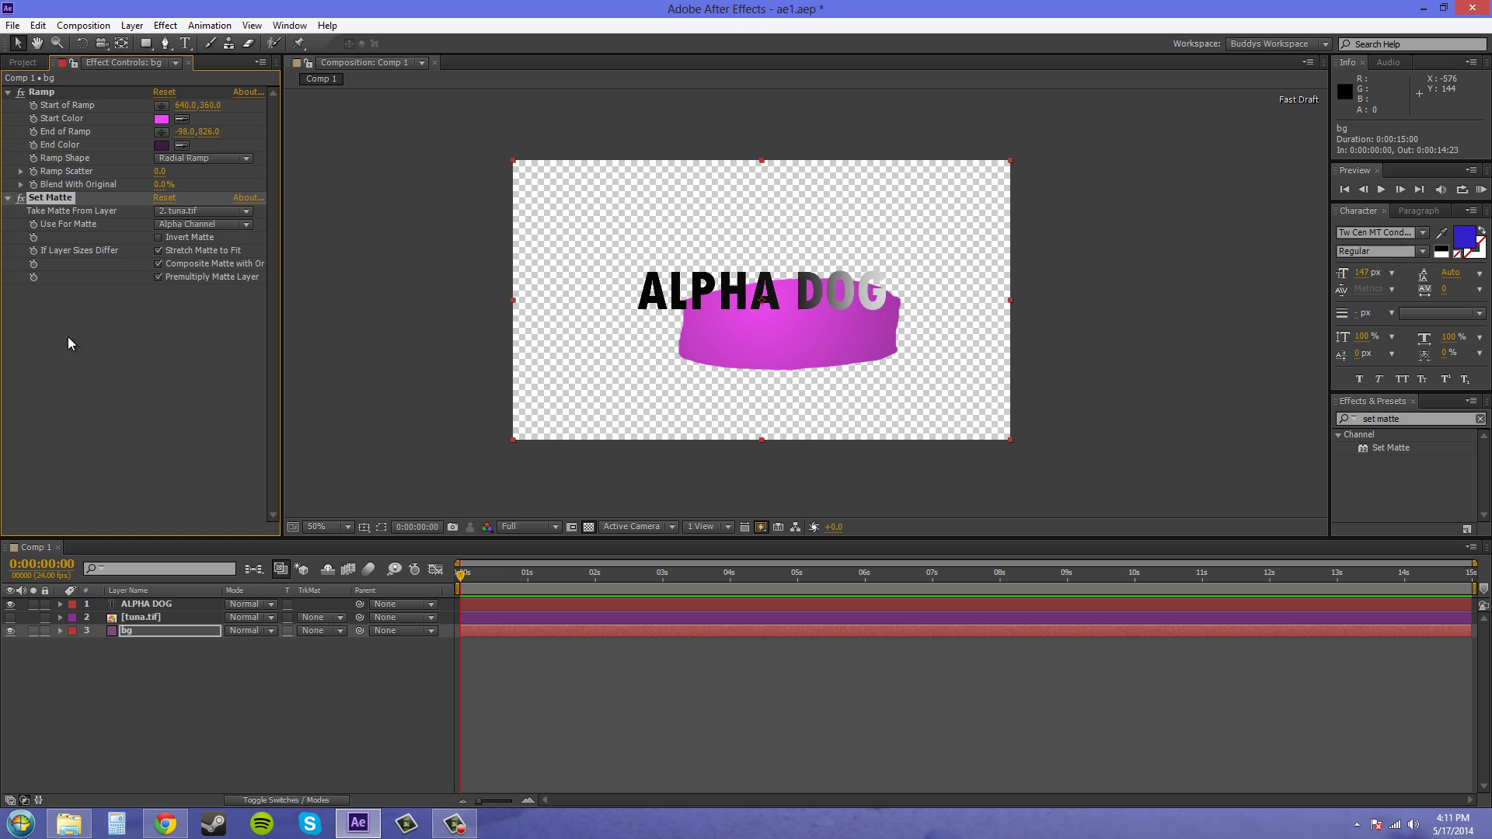
- Reset the bg layer's Set Matte effect to its default settings
{"action": "left_click", "coordinate": [166, 199]}
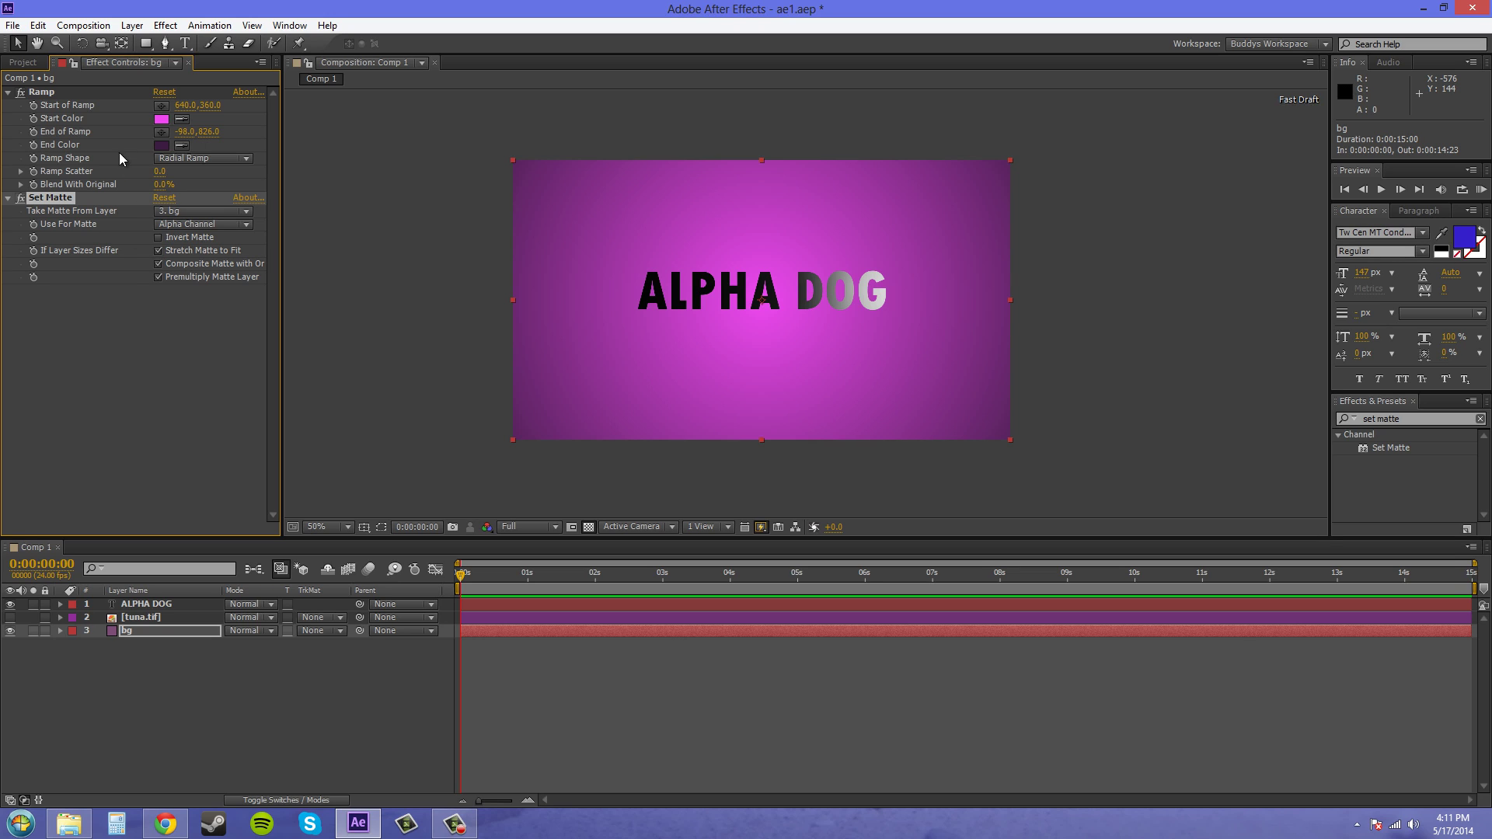
{"action": "left_click", "coordinate": [21, 63]}
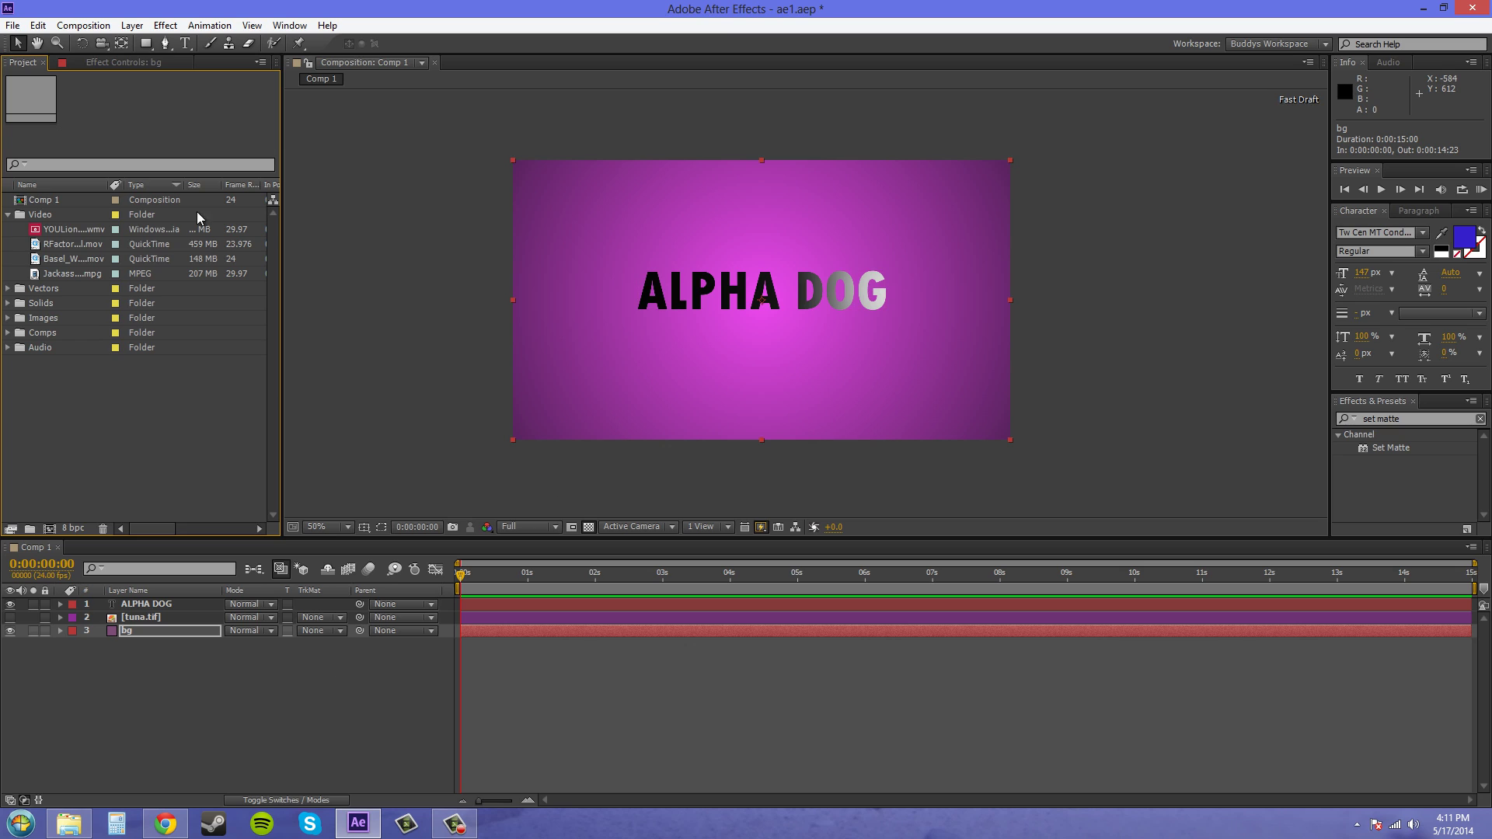
{"action": "left_click", "coordinate": [100, 62]}
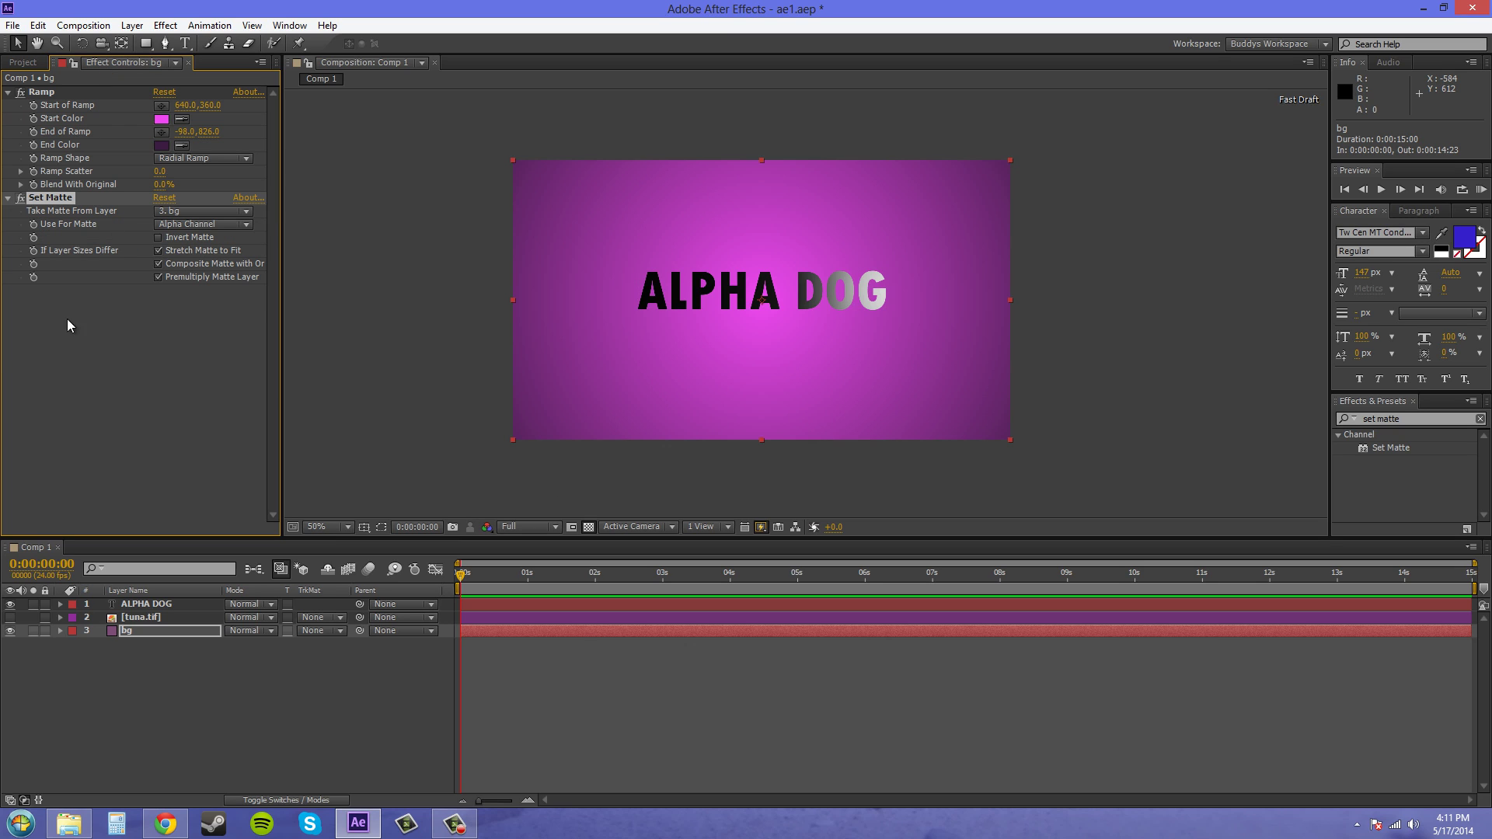